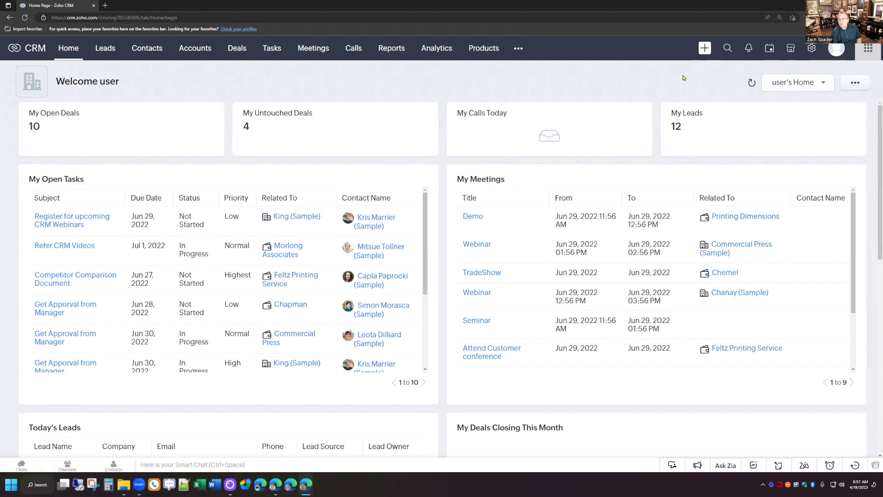
Step: Open the Standard layout of the Deals module for editing from the modules and fields setup
{"action": "left_click", "coordinate": [812, 49]}
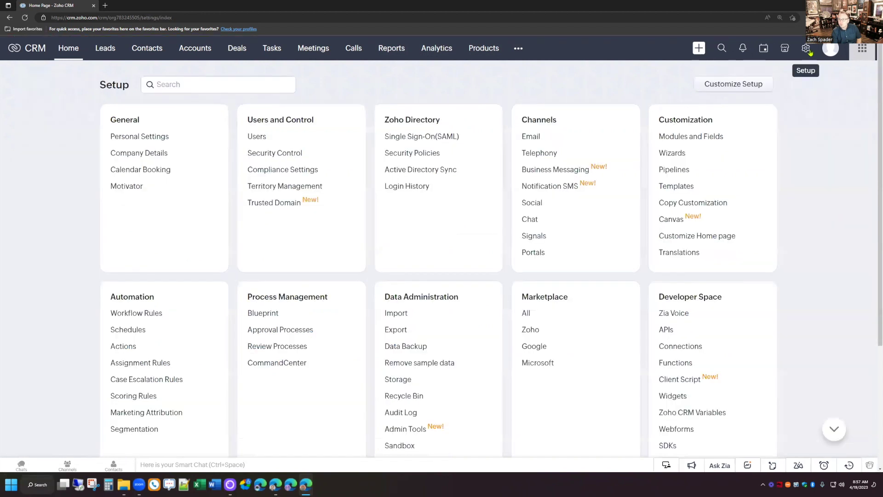
{"action": "left_click", "coordinate": [688, 140]}
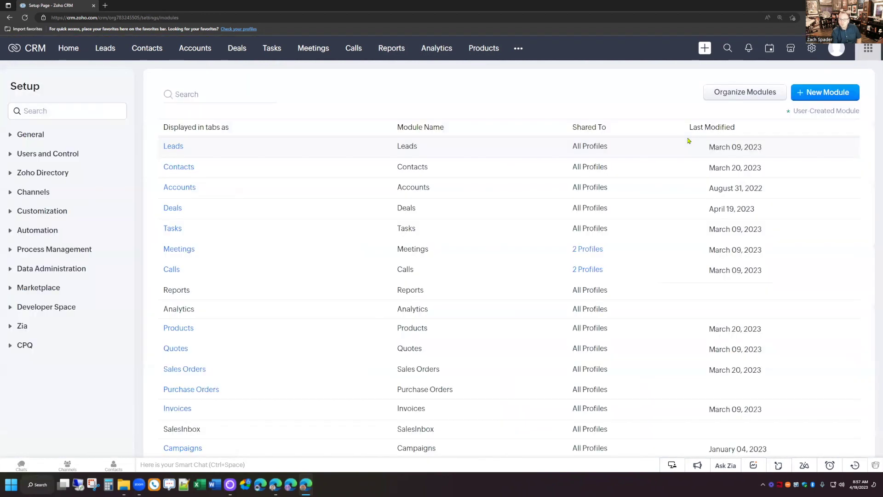
{"action": "left_click", "coordinate": [171, 235]}
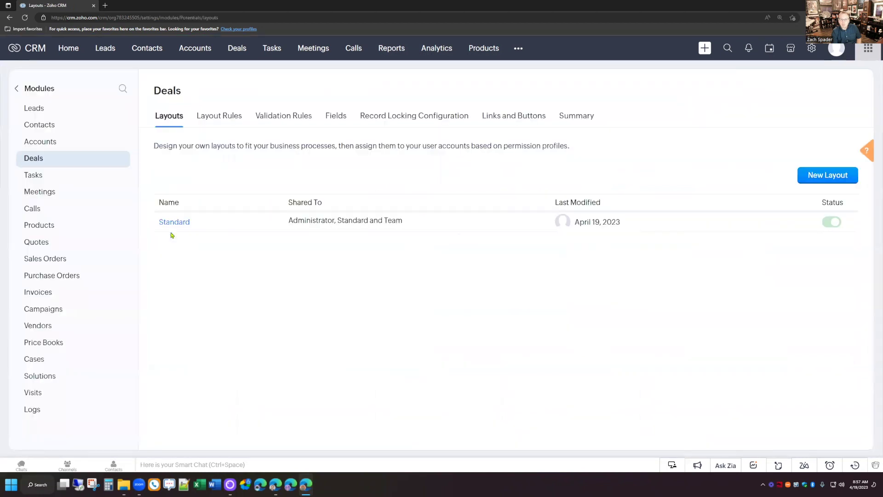
{"action": "left_click", "coordinate": [170, 222]}
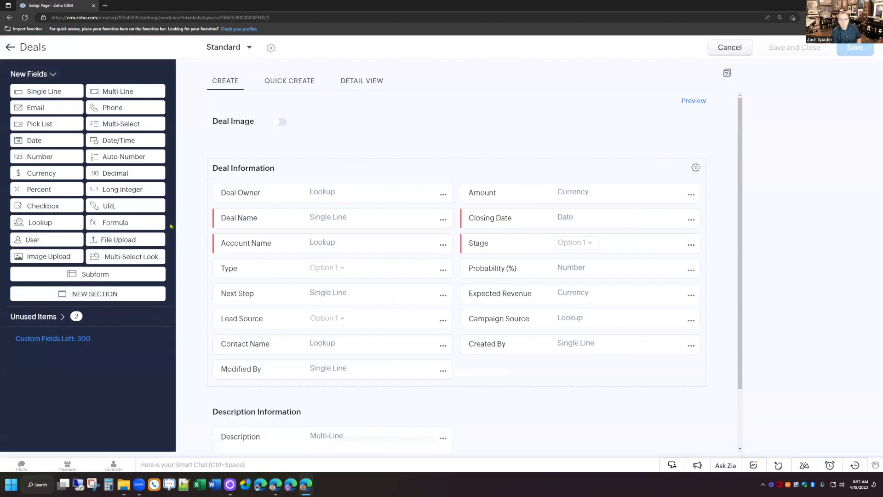
Step: Add a subform below the Description Information section of the Deals layout and name it Proposal
{"action": "scroll", "coordinate": [666, 303], "scroll_direction": "down", "scroll_amount": 2}
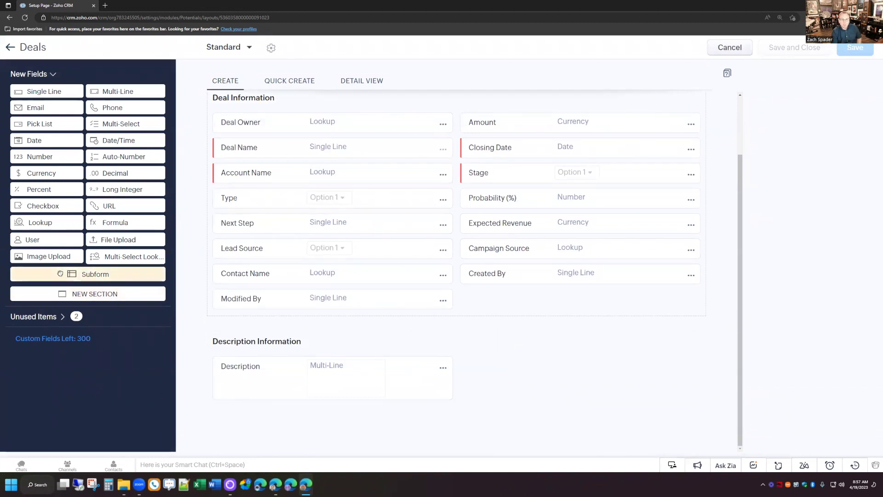
{"action": "left_click_drag", "start_coordinate": [96, 275], "coordinate": [360, 368]}
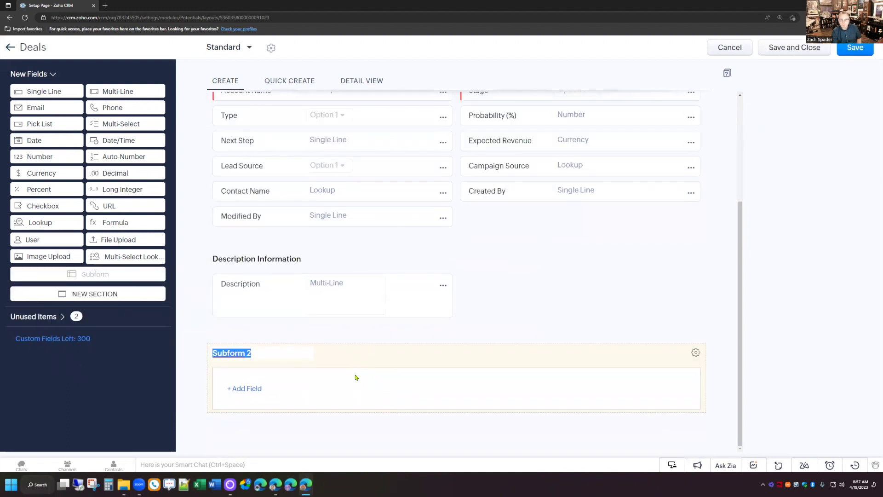
{"action": "type", "text": "Pr"}
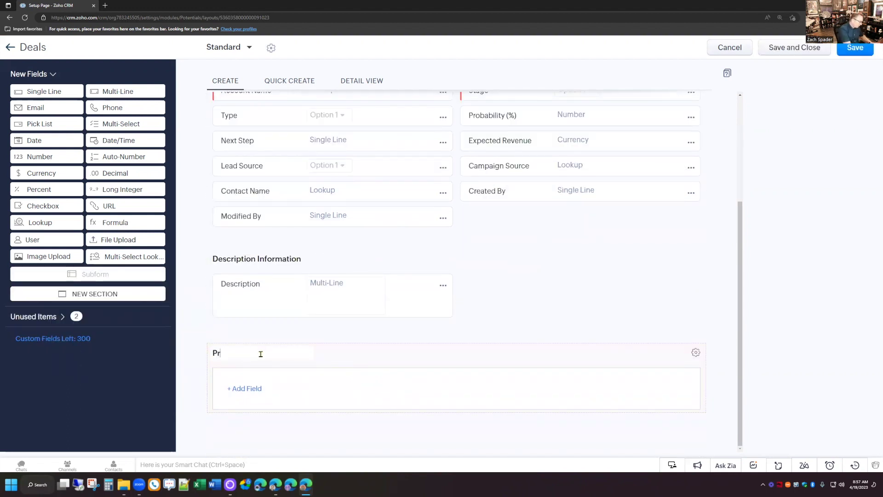
{"action": "type", "text": "oposal"}
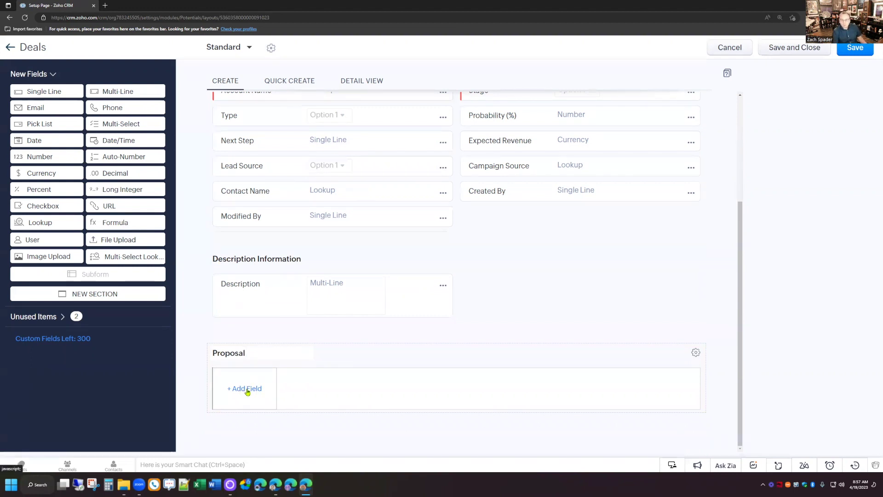
Step: Add a single-line field named Task and a multi-line field named Description to the Proposal subform
{"action": "left_click", "coordinate": [247, 390]}
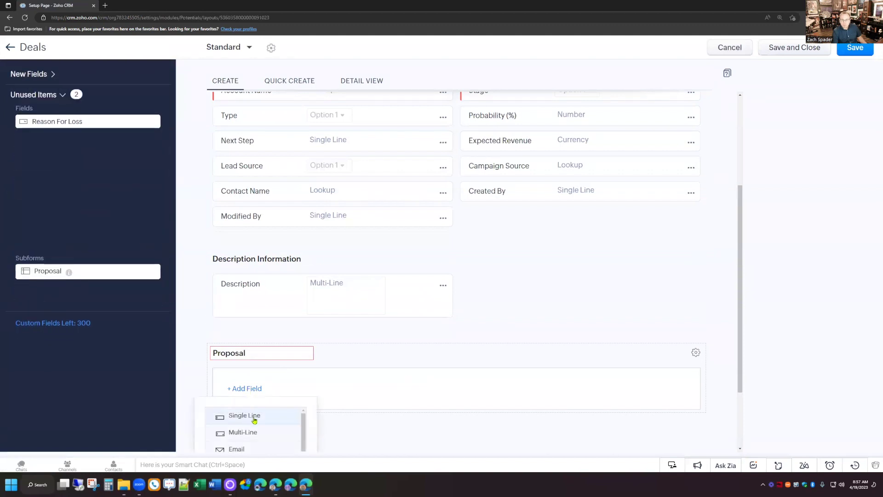
{"action": "scroll", "coordinate": [283, 404], "scroll_direction": "down", "scroll_amount": 2}
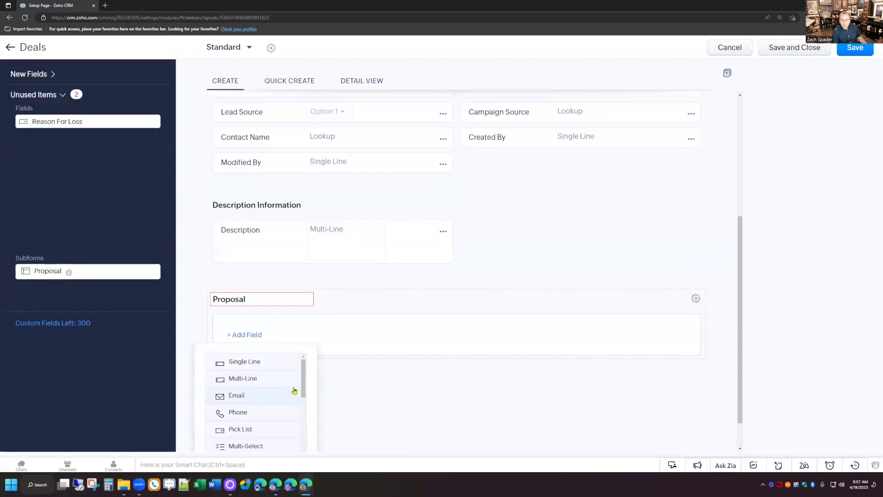
{"action": "left_click", "coordinate": [269, 366]}
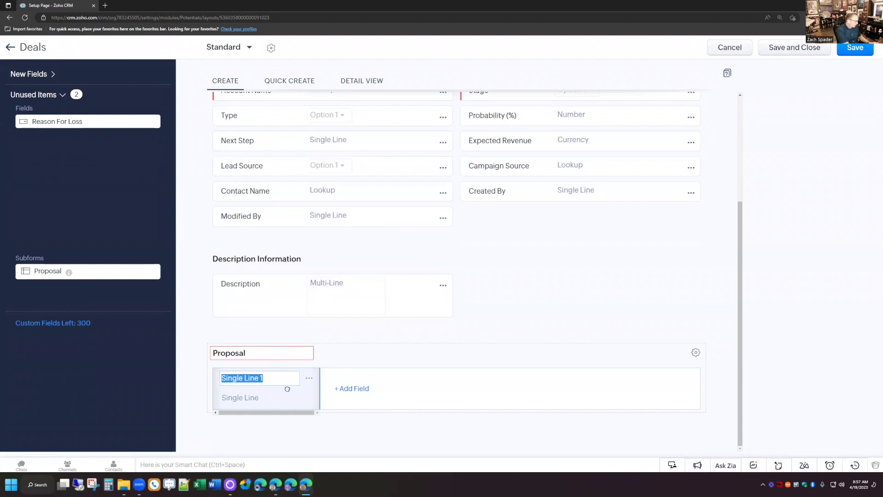
{"action": "type", "text": "Task"}
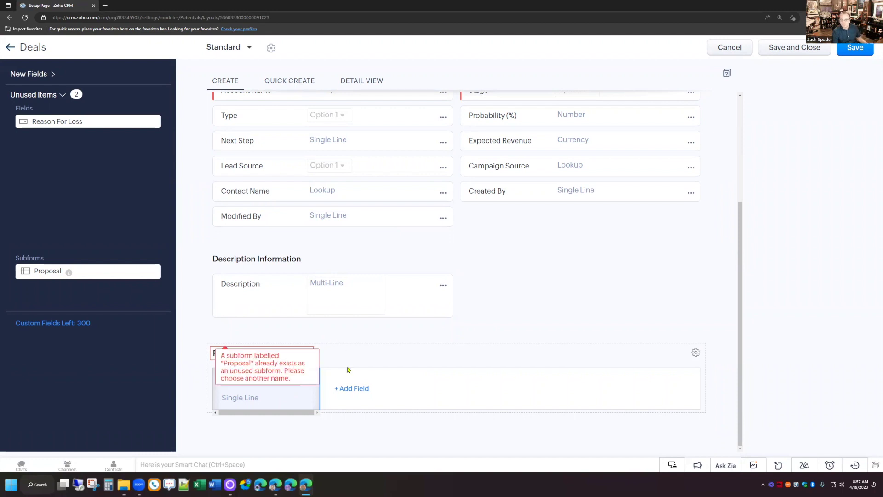
{"action": "left_click", "coordinate": [350, 390]}
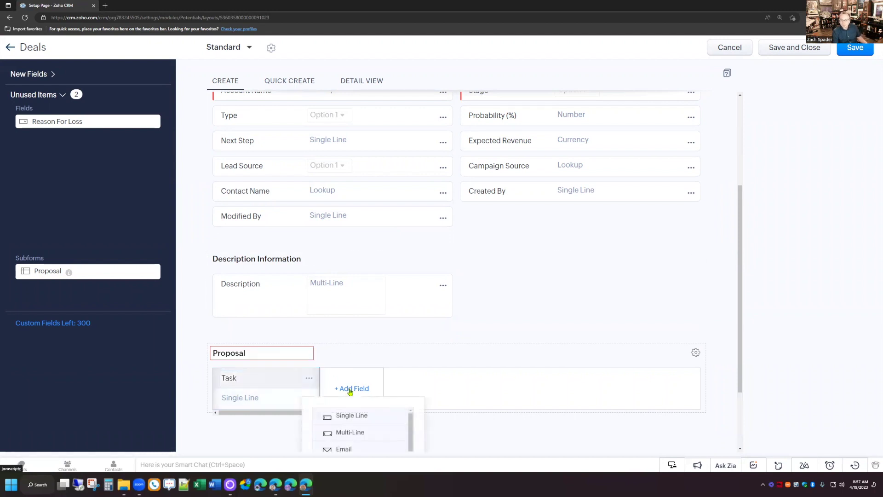
{"action": "left_click", "coordinate": [355, 436]}
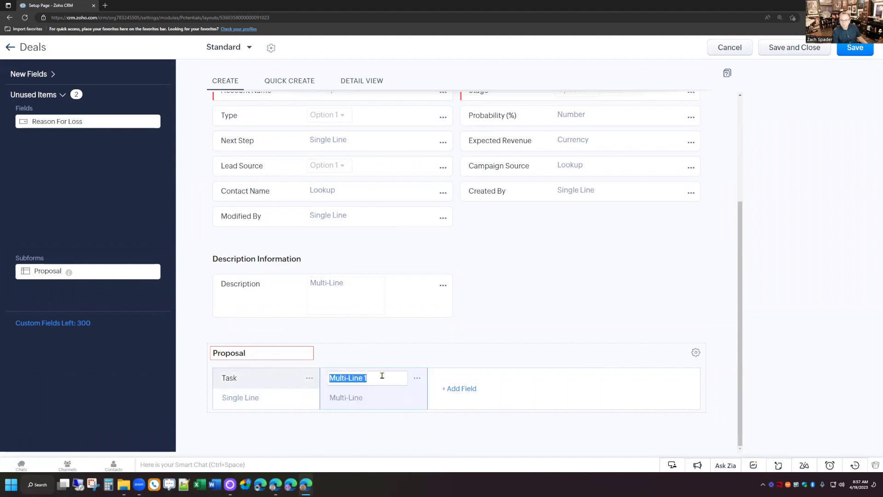
{"action": "type", "text": "Description"}
Step: Add a pick list field to the Proposal subform after Description and label it Option
{"action": "left_click", "coordinate": [460, 389]}
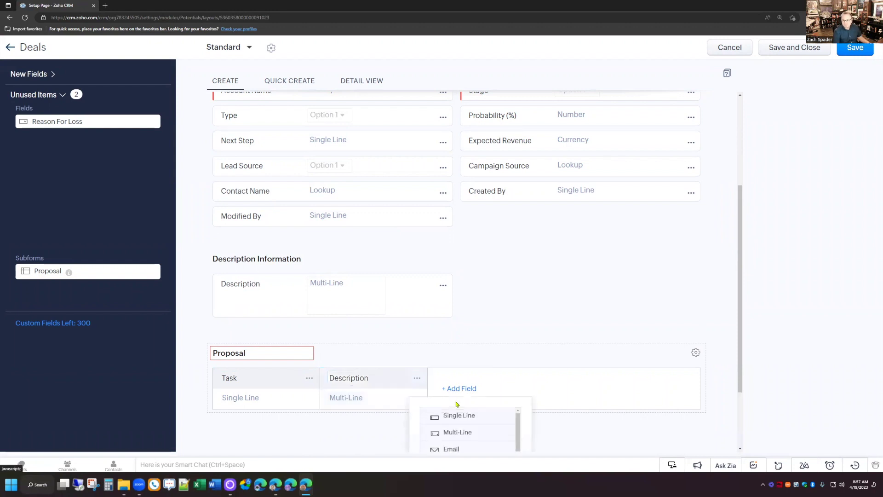
{"action": "scroll", "coordinate": [598, 331], "scroll_direction": "down", "scroll_amount": 1}
{"action": "scroll", "coordinate": [530, 353], "scroll_direction": "down", "scroll_amount": 1}
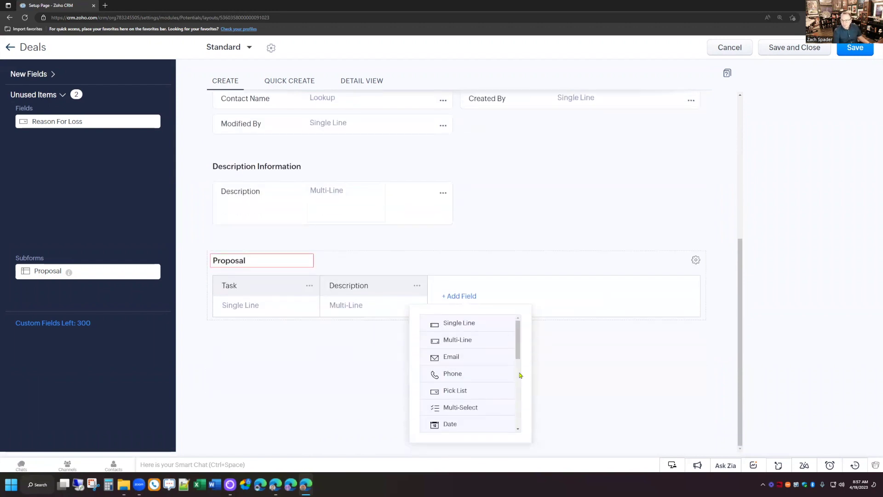
{"action": "scroll", "coordinate": [506, 354], "scroll_direction": "down", "scroll_amount": 1}
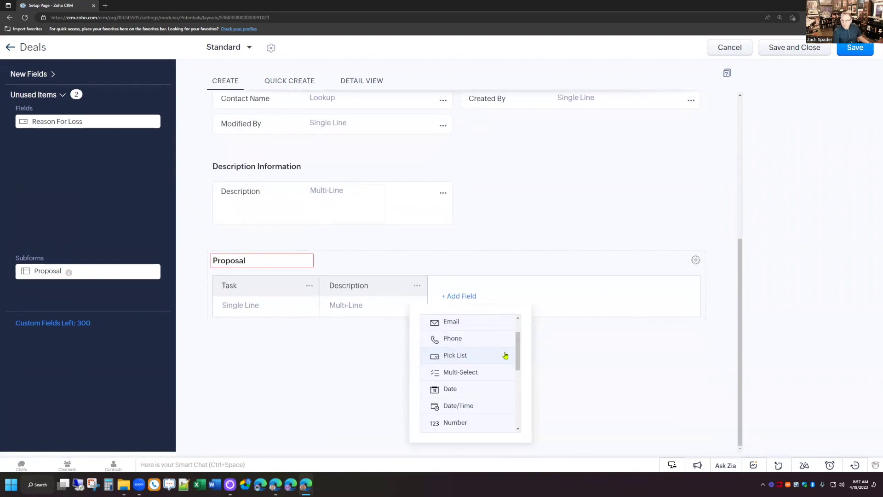
{"action": "left_click", "coordinate": [467, 357]}
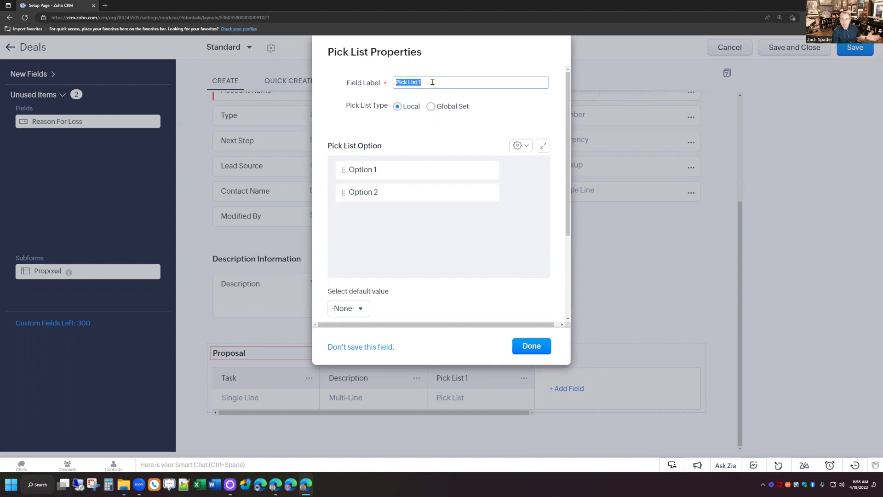
{"action": "type", "text": "Option"}
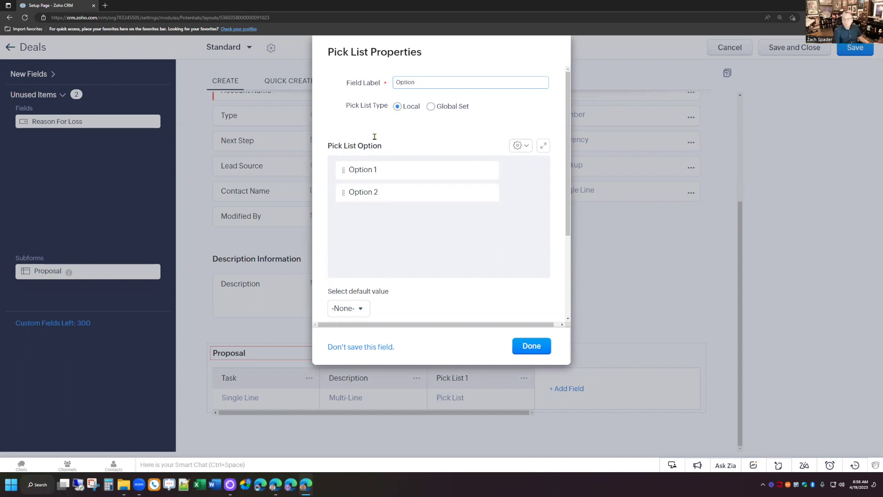
Step: Define the pick list choices as Option A, Option B and Option C, and finish the field's properties
{"action": "left_click", "coordinate": [388, 173]}
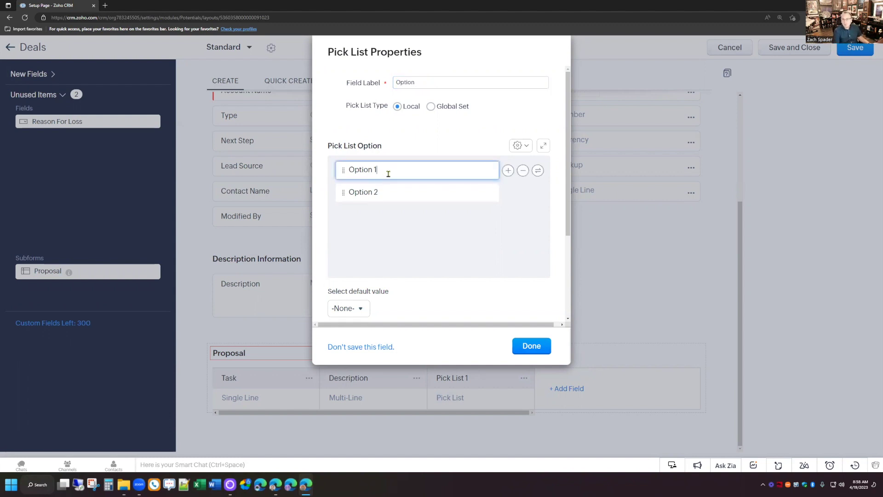
{"action": "key", "text": "BackSpace"}
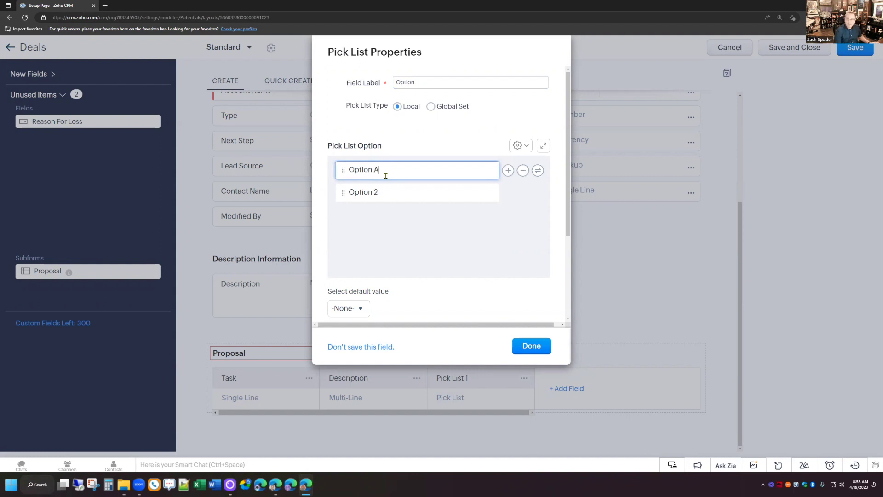
{"action": "left_click", "coordinate": [390, 193]}
{"action": "key", "text": "BackSpace"}
{"action": "type", "text": "B"}
{"action": "left_click", "coordinate": [508, 192]}
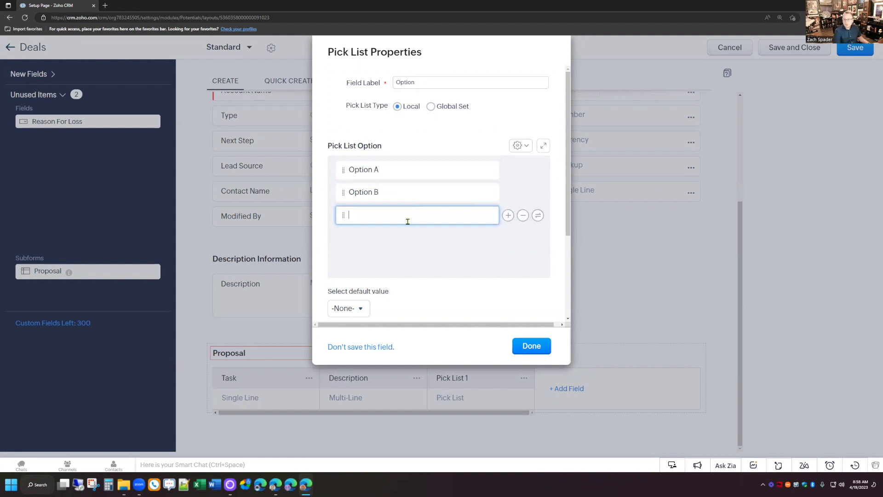
{"action": "left_click", "coordinate": [366, 213]}
{"action": "type", "text": "Option C"}
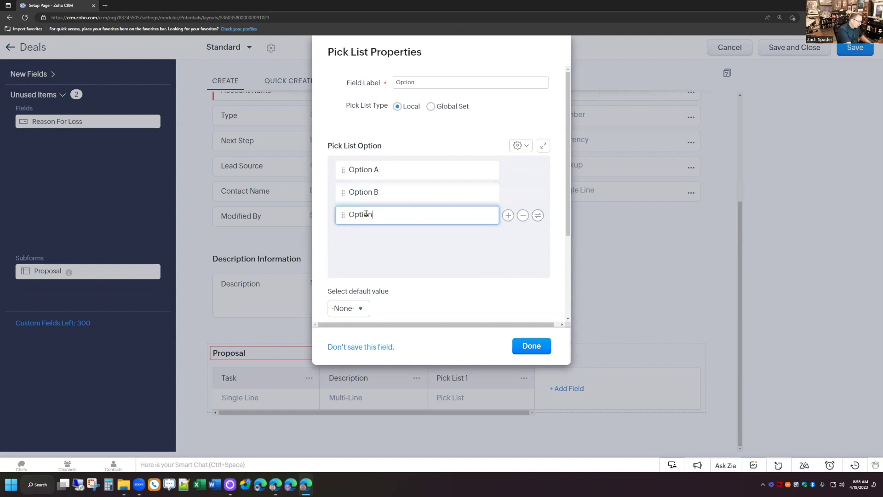
{"action": "left_click", "coordinate": [536, 350]}
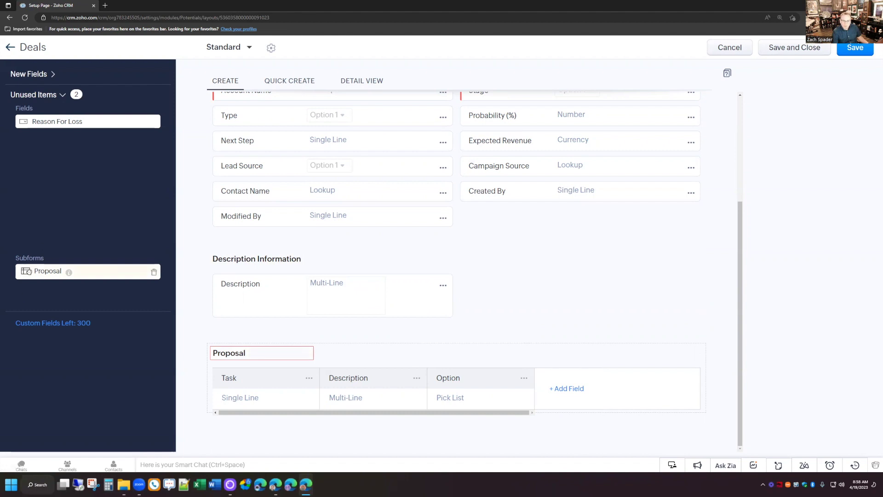
Step: Rename the new subform to Proposal 2 so it differs from the unused Proposal subform
{"action": "mouse_move", "coordinate": [69, 271]}
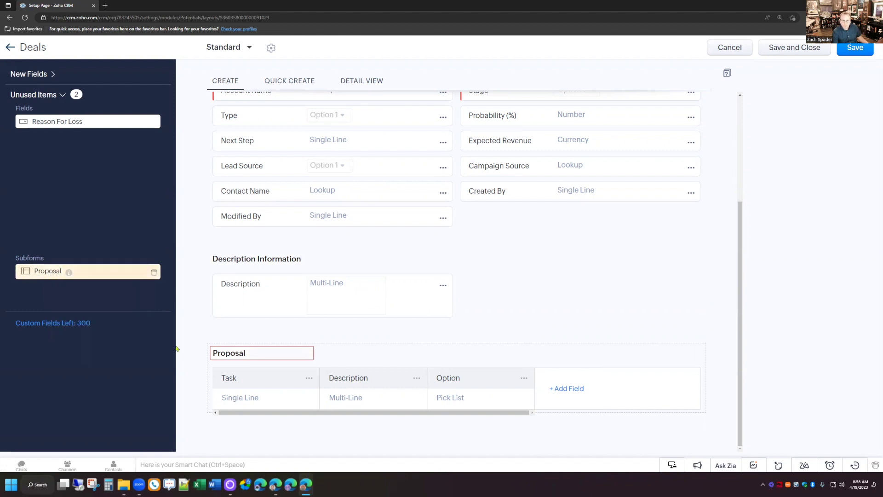
{"action": "left_click", "coordinate": [309, 348]}
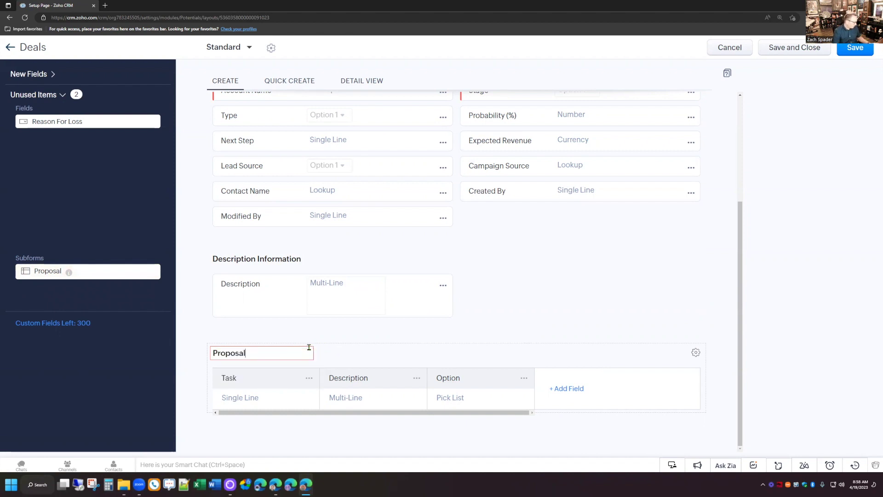
{"action": "type", "text": "2"}
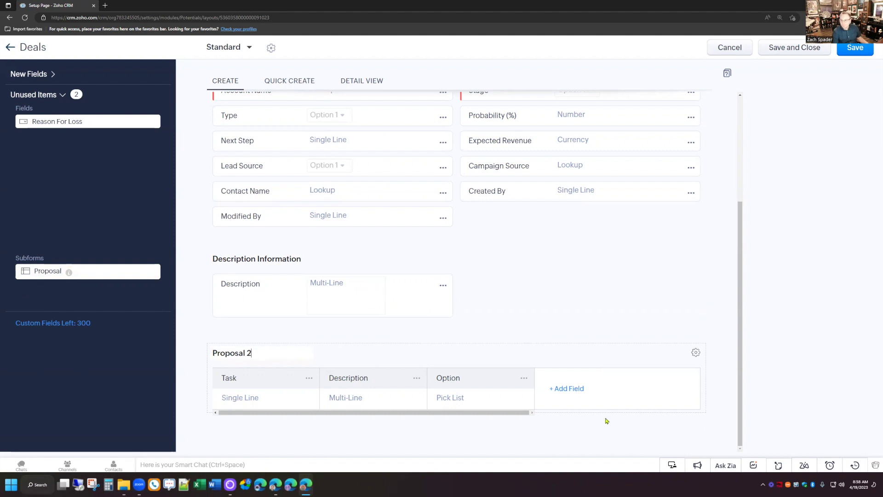
Step: Add a currency field labelled Cost to the Proposal 2 subform, after the Option pick list
{"action": "left_click", "coordinate": [569, 390]}
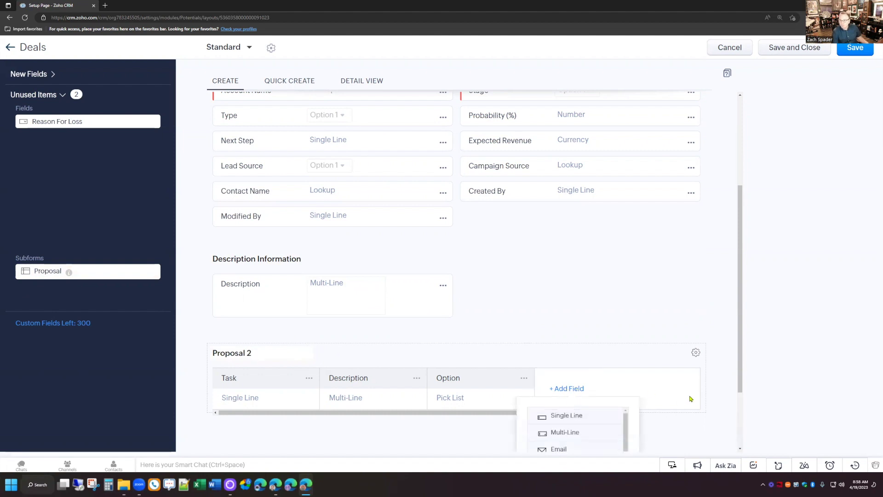
{"action": "scroll", "coordinate": [726, 386], "scroll_direction": "down", "scroll_amount": 2}
{"action": "scroll", "coordinate": [607, 361], "scroll_direction": "down", "scroll_amount": 1}
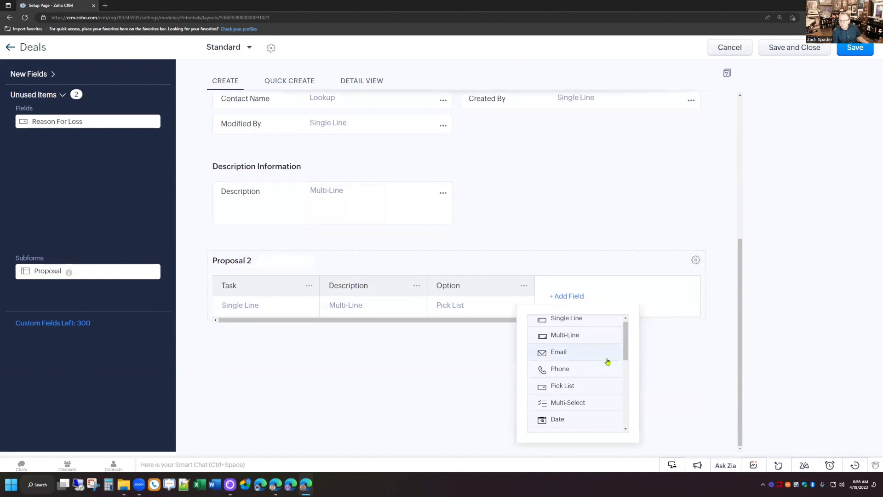
{"action": "scroll", "coordinate": [607, 362], "scroll_direction": "down", "scroll_amount": 3}
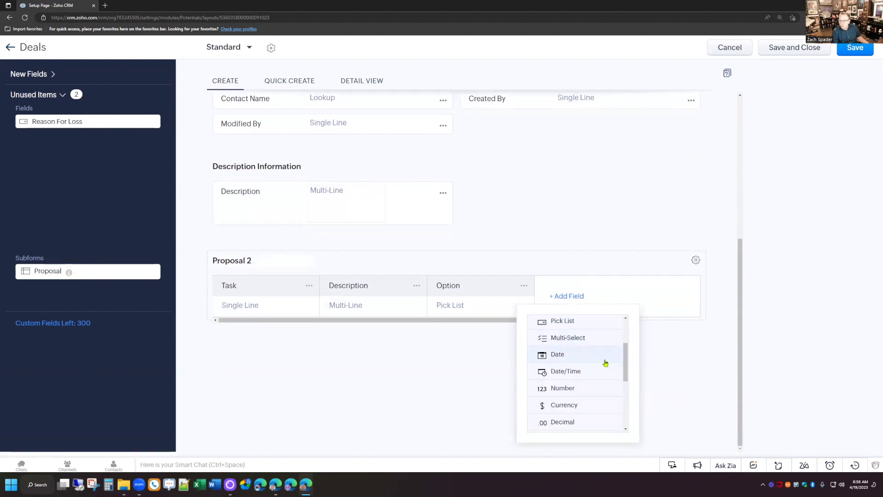
{"action": "left_click", "coordinate": [564, 404]}
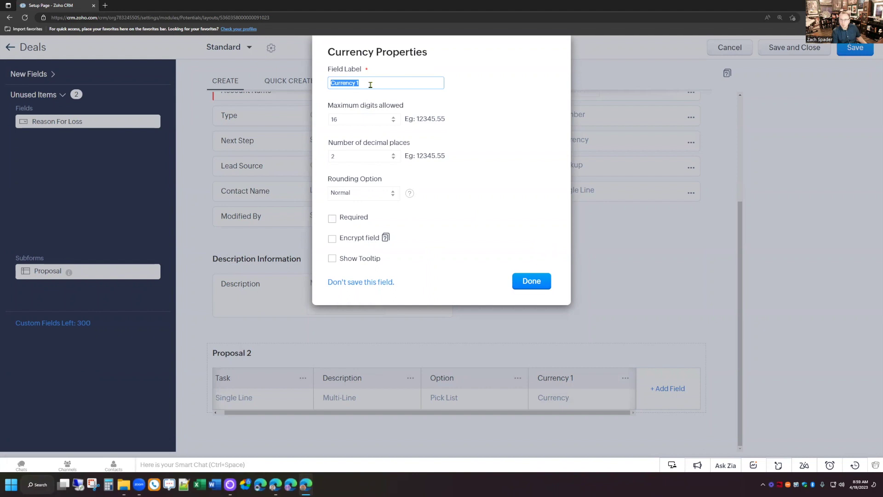
{"action": "type", "text": "Cost"}
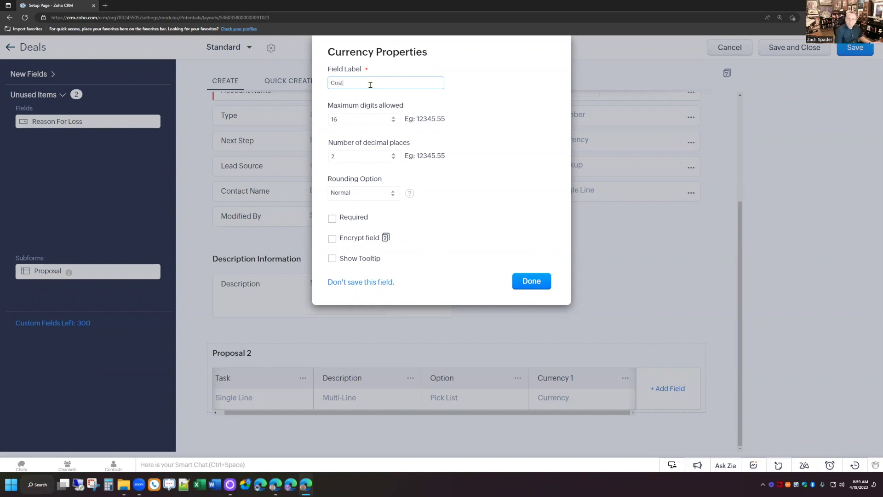
{"action": "left_click", "coordinate": [527, 288]}
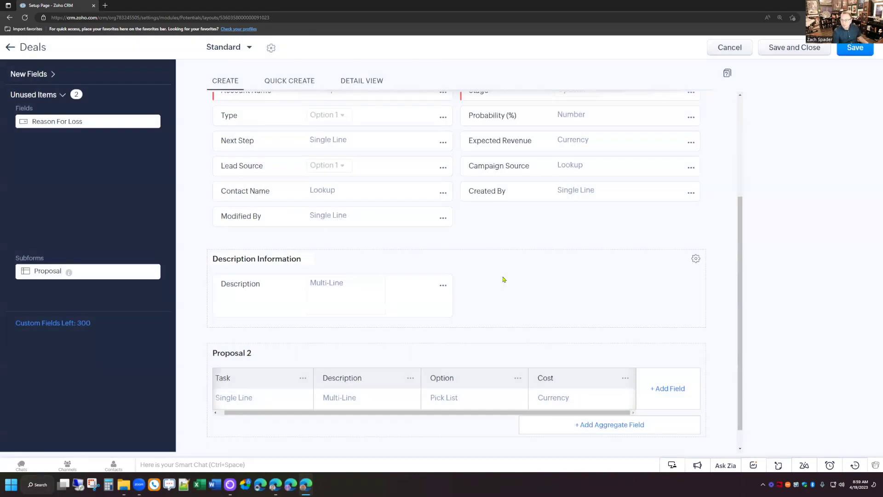
Step: Save the Deals layout with its new subform and leave the layout editor
{"action": "left_click", "coordinate": [855, 48]}
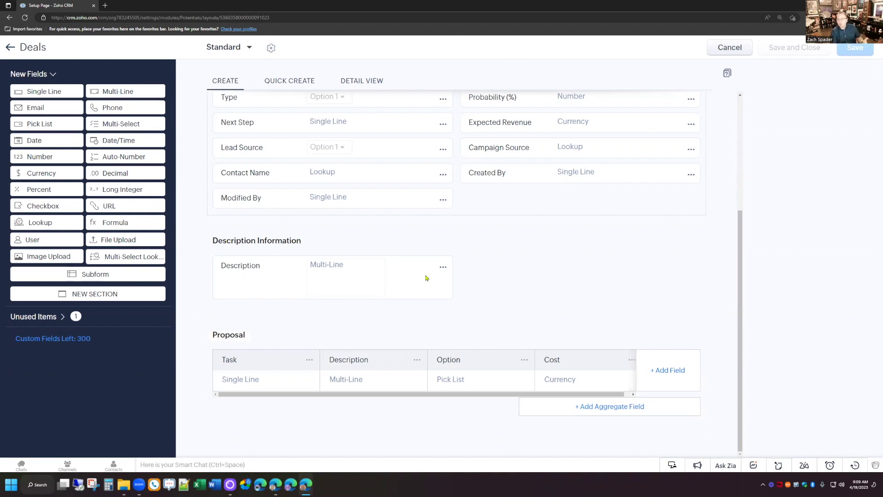
{"action": "left_click", "coordinate": [736, 51]}
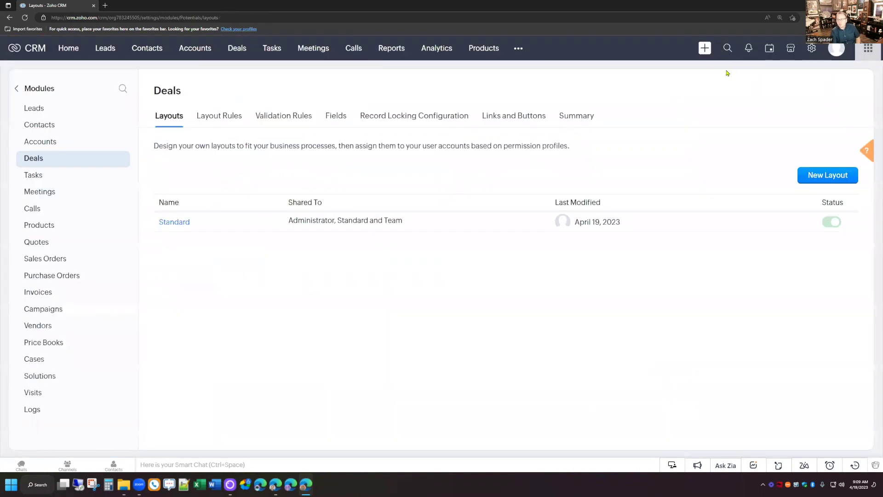
Step: Go to the mail merge templates in the CRM's customization settings
{"action": "left_click", "coordinate": [812, 48]}
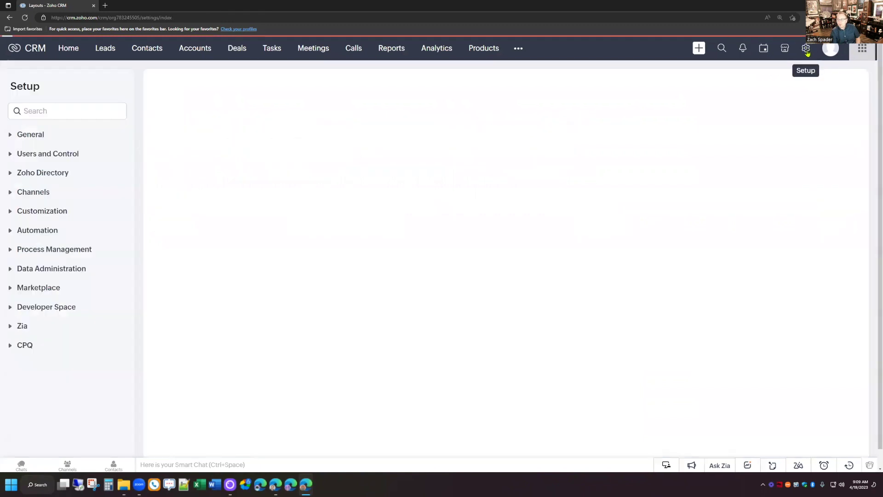
{"action": "left_click", "coordinate": [674, 189]}
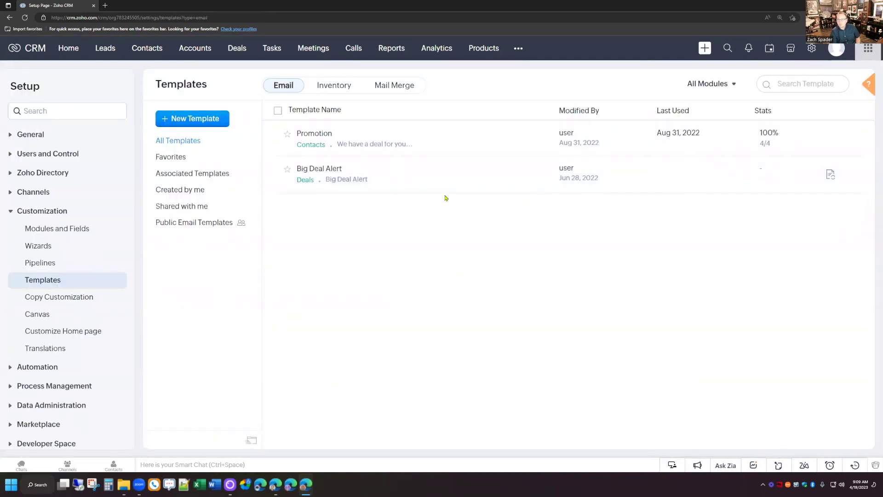
{"action": "left_click", "coordinate": [394, 90]}
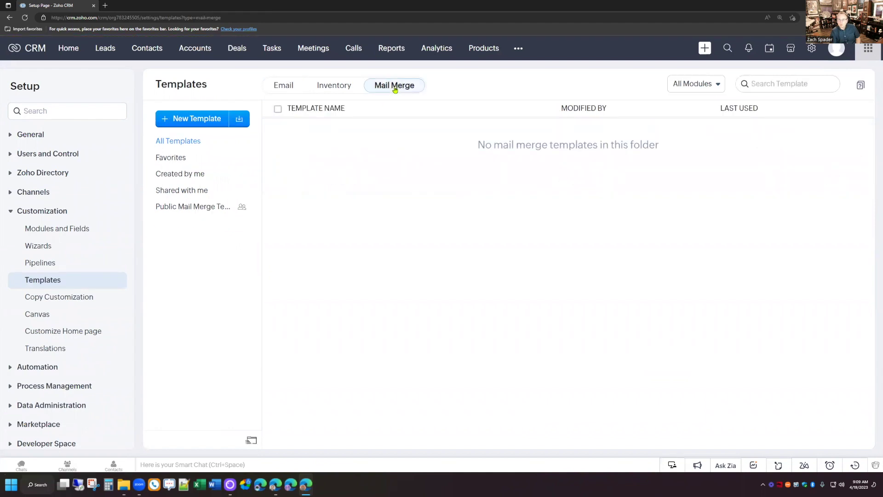
Step: Create a mail merge template named Proposal for the Deals module in the Public Mail Merge Templates folder
{"action": "left_click", "coordinate": [188, 122]}
{"action": "left_click", "coordinate": [450, 86]}
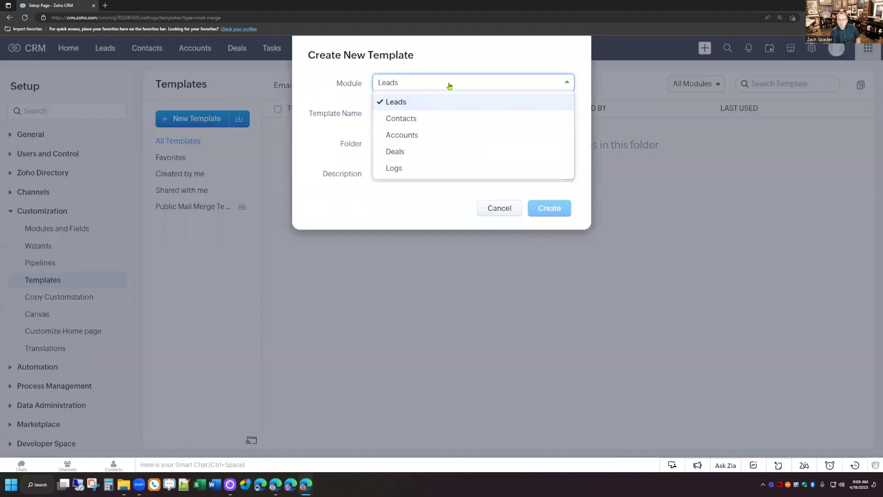
{"action": "left_click", "coordinate": [414, 151]}
{"action": "left_click", "coordinate": [419, 114]}
{"action": "type", "text": "Proposal"}
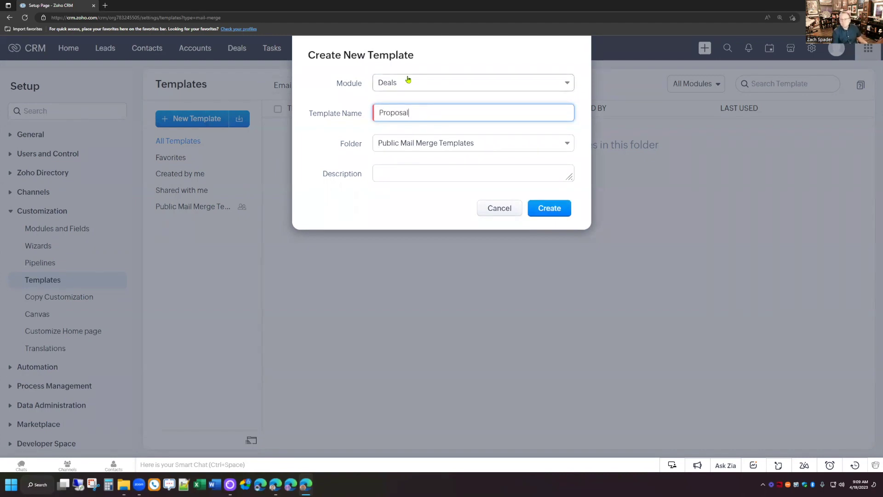
{"action": "left_click", "coordinate": [549, 209]}
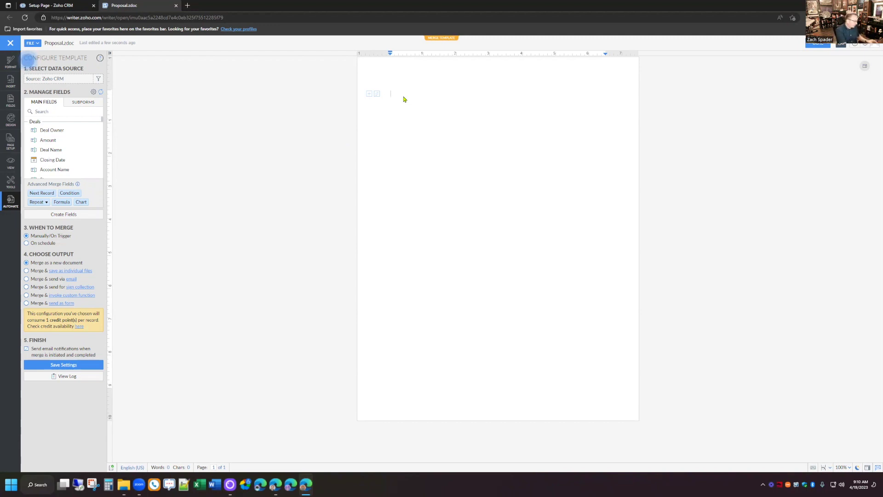
{"action": "type", "text": "Quote"}
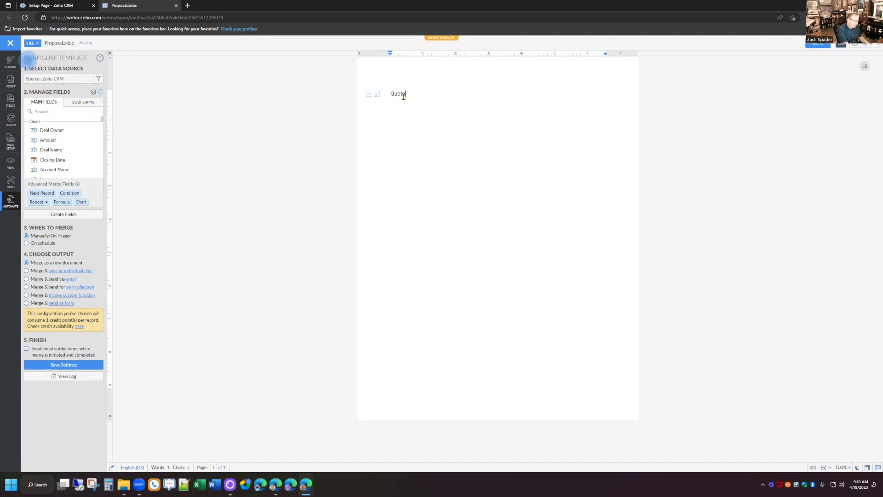
{"action": "key", "text": "BackSpace"}
{"action": "key", "text": "BackSpace"}
{"action": "key", "text": "BackSpace"}
{"action": "key", "text": "BackSpace"}
{"action": "key", "text": "BackSpace"}
Step: Enter the title Proposal on the first line of the template document
{"action": "type", "text": "P"}
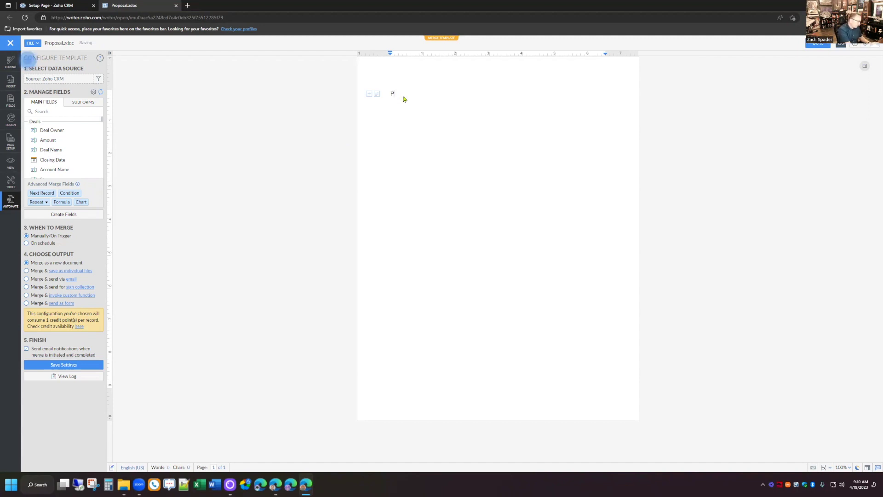
{"action": "type", "text": "roposal"}
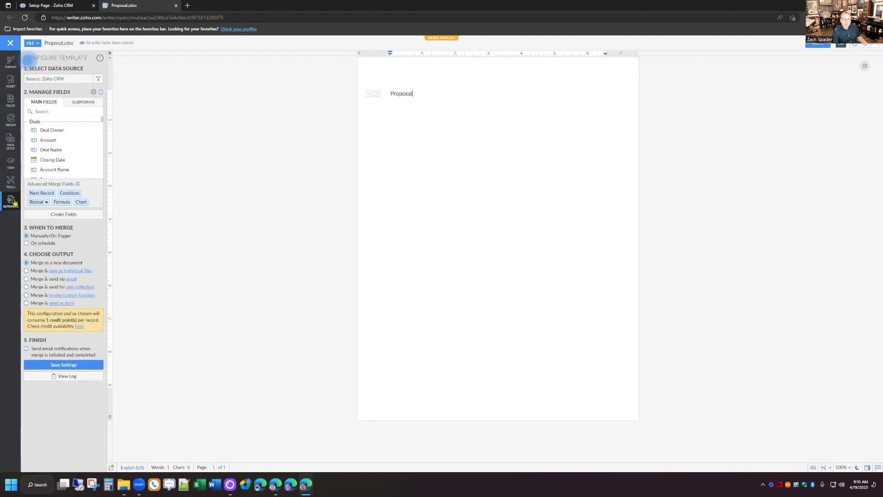
Step: Insert the Proposal subform's Task, Description and Cost fields below the title as repeating table rows
{"action": "left_click", "coordinate": [82, 102]}
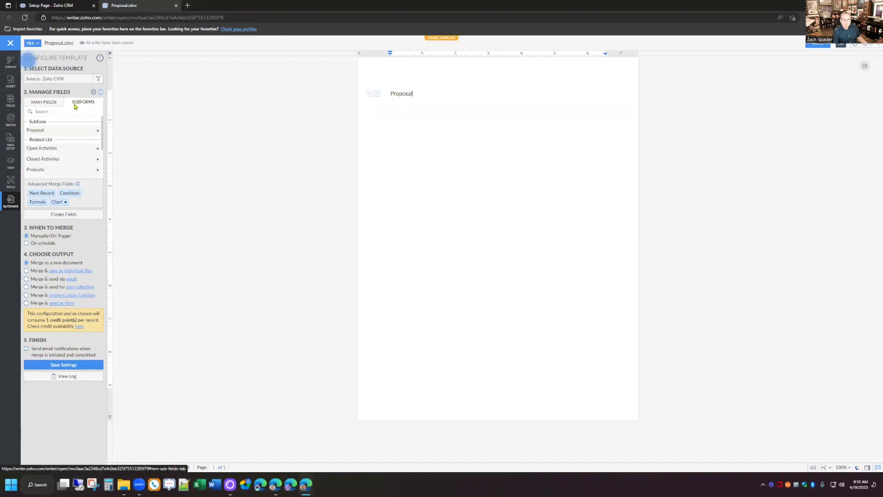
{"action": "left_click", "coordinate": [53, 134]}
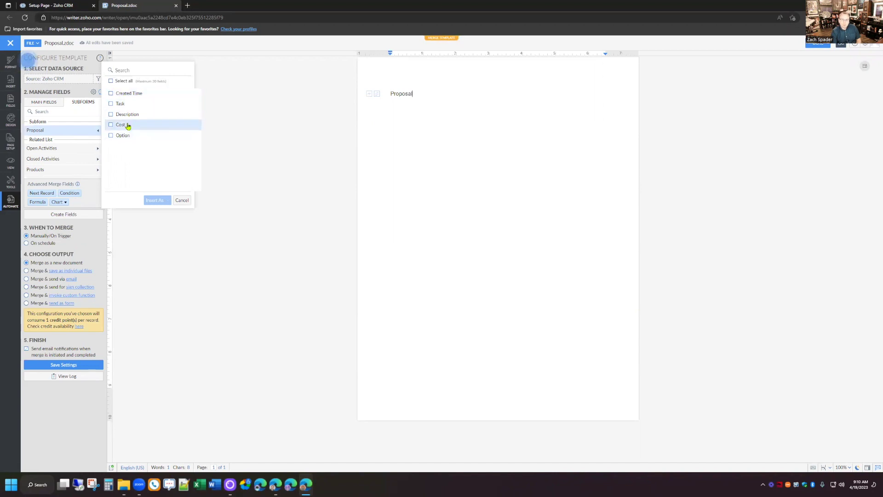
{"action": "left_click", "coordinate": [111, 104]}
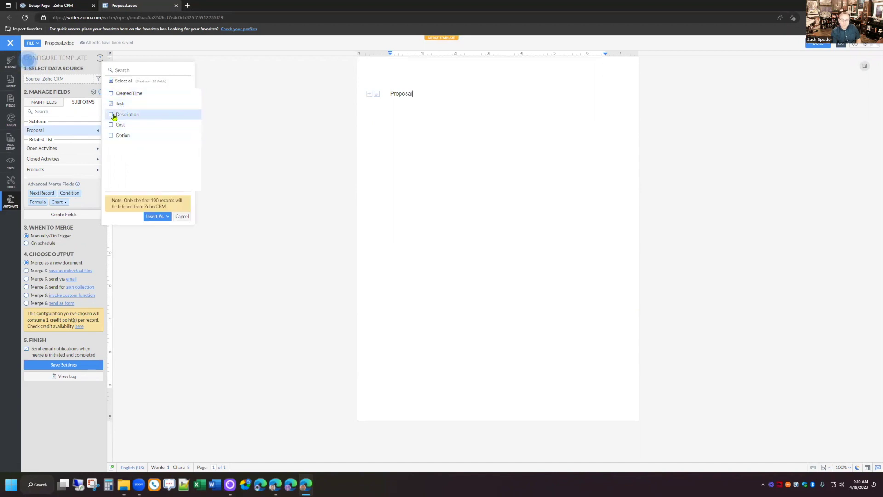
{"action": "left_click", "coordinate": [111, 115]}
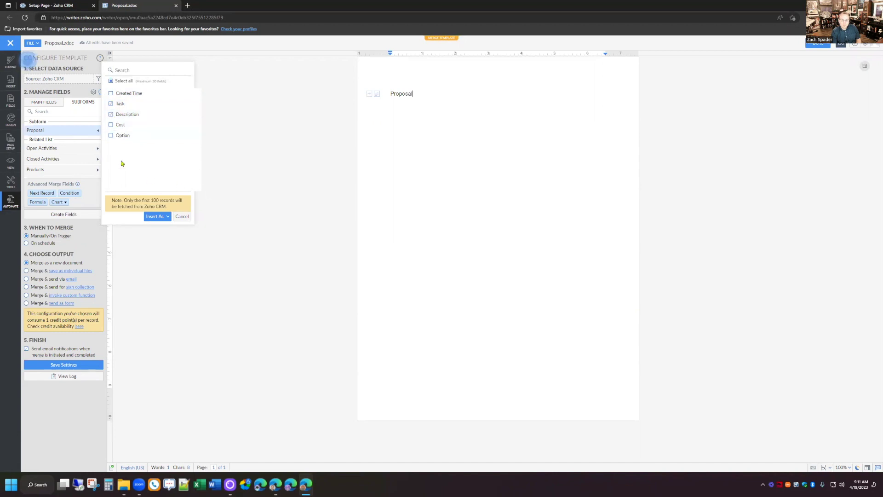
{"action": "left_click", "coordinate": [111, 126]}
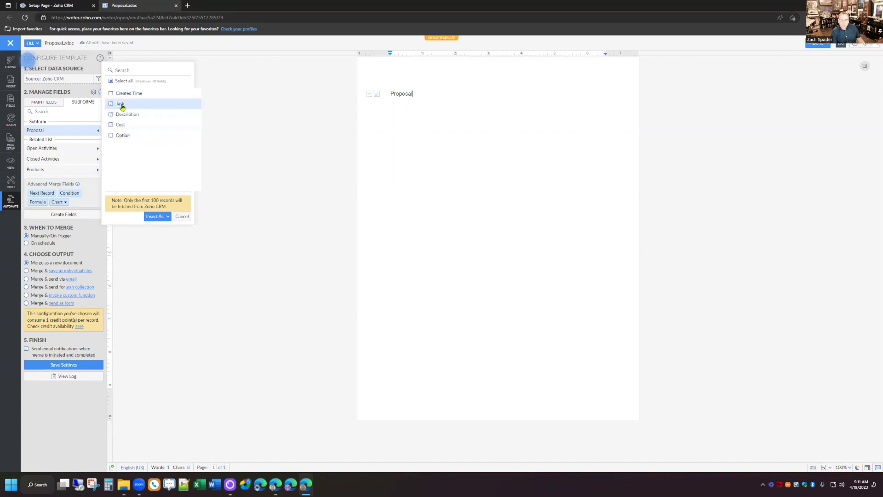
{"action": "left_click", "coordinate": [127, 123]}
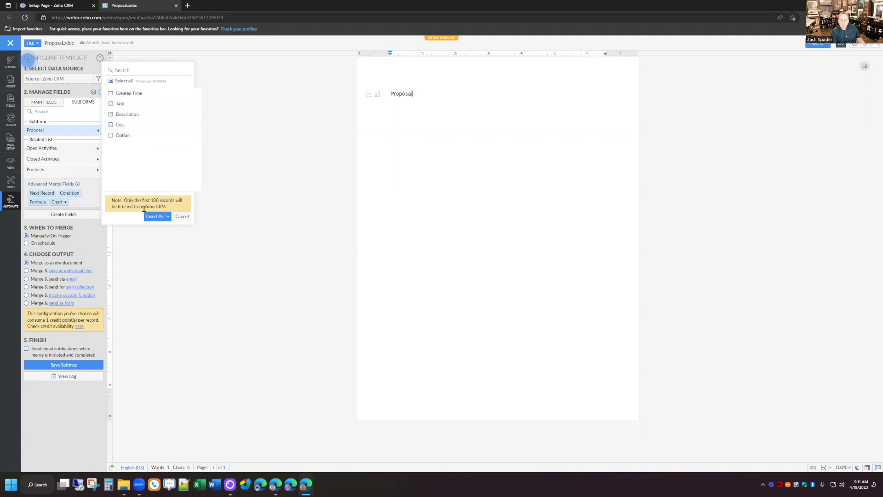
{"action": "left_click", "coordinate": [162, 217]}
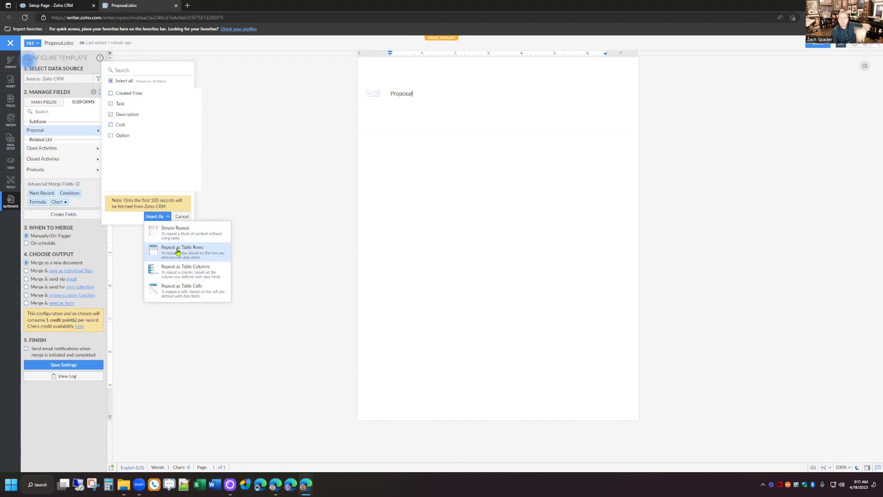
{"action": "left_click", "coordinate": [178, 252]}
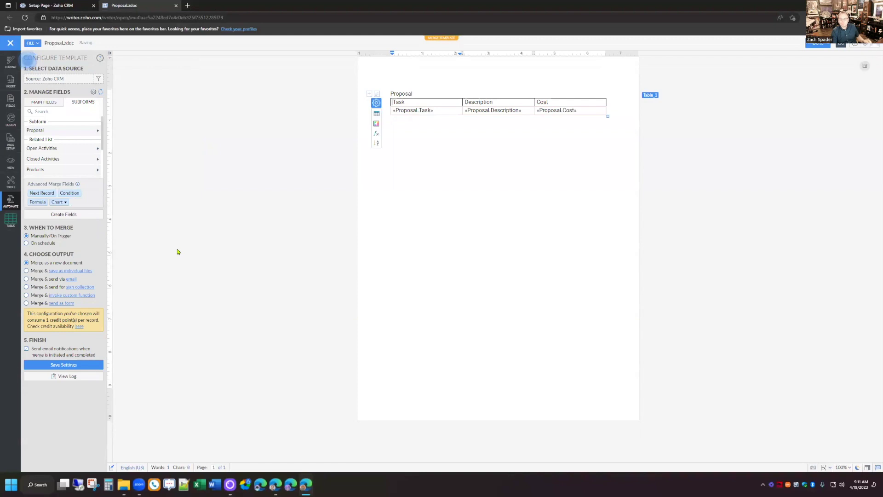
Step: Add the heading Option A between the title and the table, with blank lines before and after it
{"action": "key", "text": "Return"}
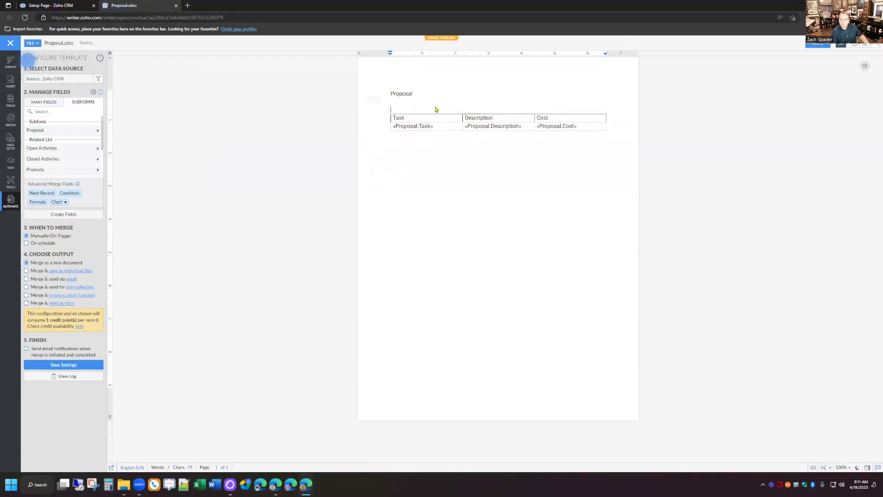
{"action": "key", "text": "Return"}
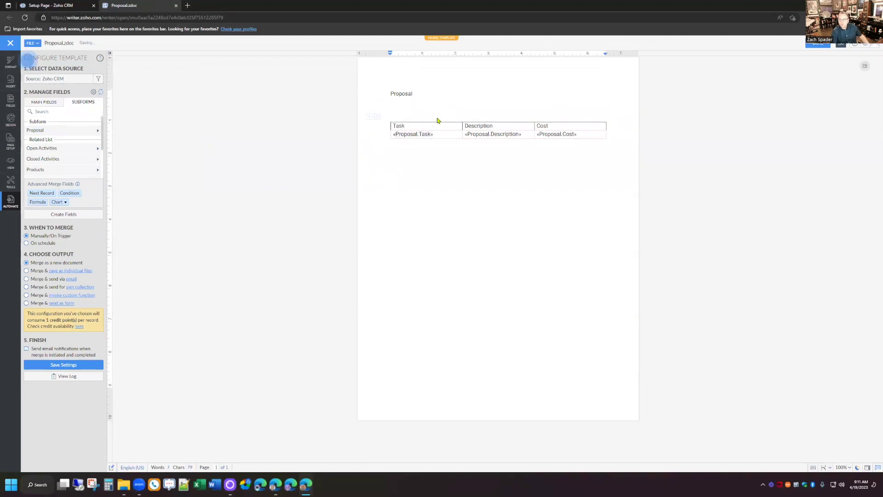
{"action": "type", "text": "Op"}
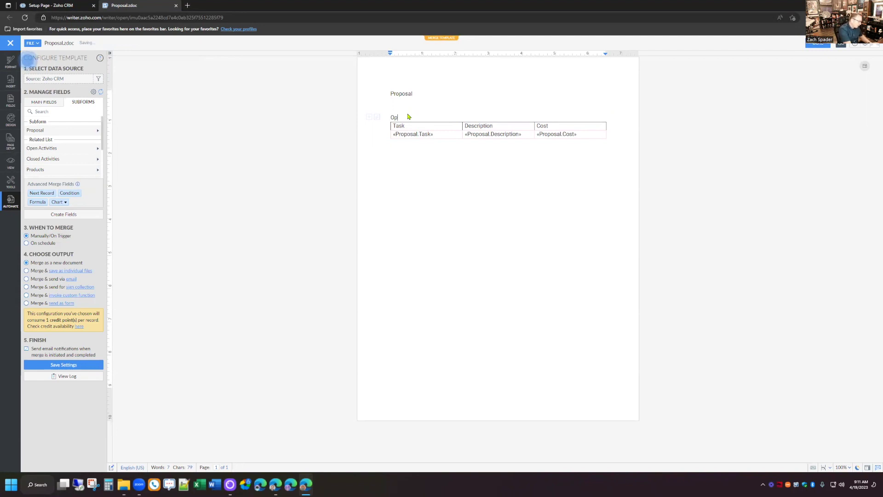
{"action": "type", "text": "tion A"}
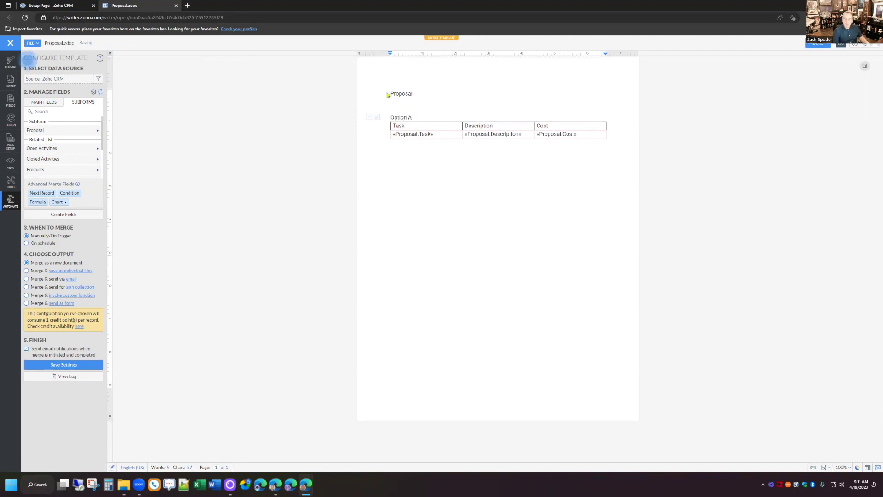
{"action": "key", "text": "Return"}
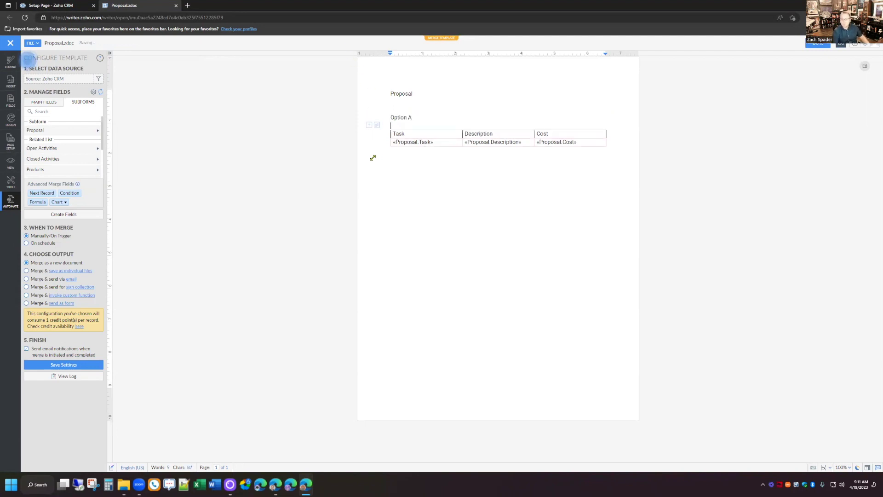
Step: Add a row condition to the table's merge-field row that shows it only when the Option field is Option A
{"action": "left_click", "coordinate": [389, 142]}
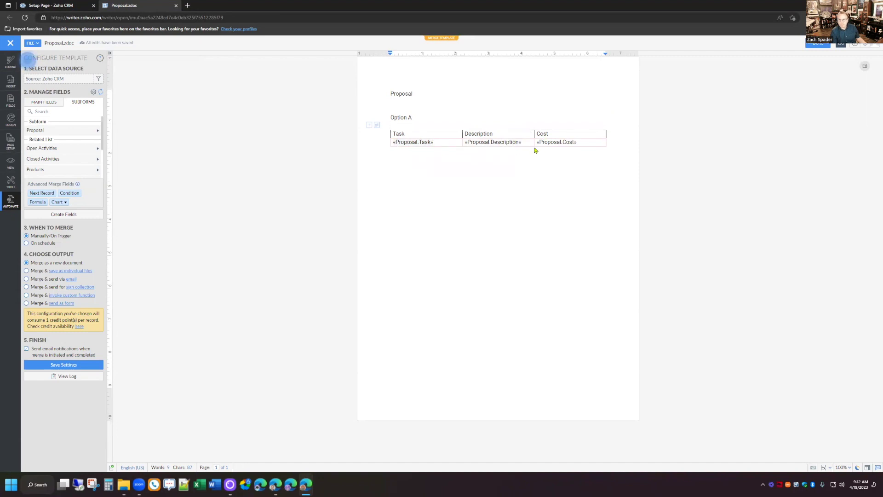
{"action": "left_click", "coordinate": [389, 141]}
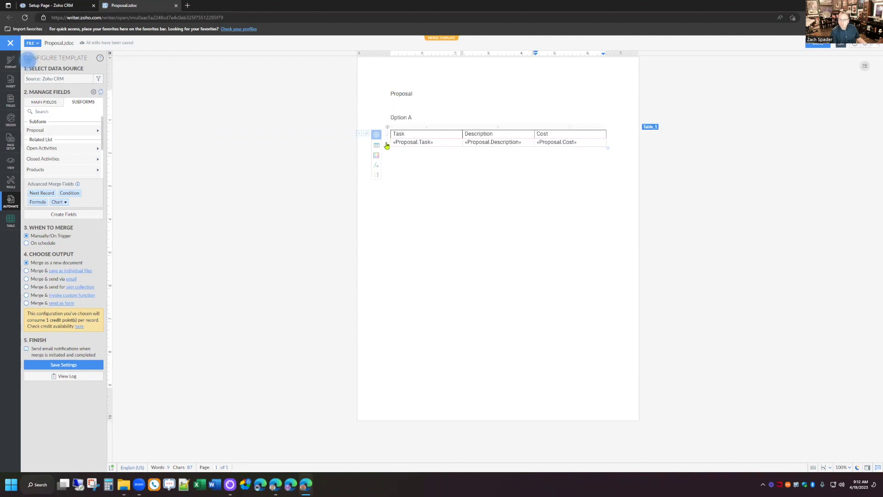
{"action": "mouse_move", "coordinate": [388, 145]}
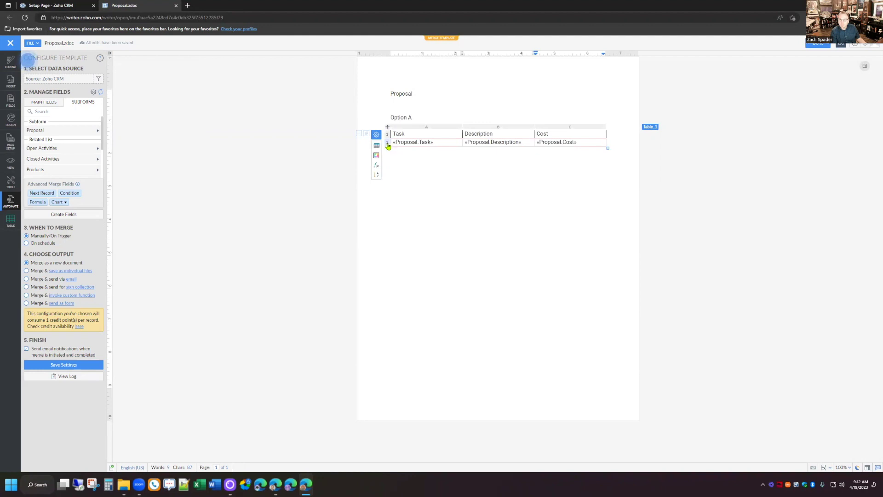
{"action": "left_click", "coordinate": [388, 144]}
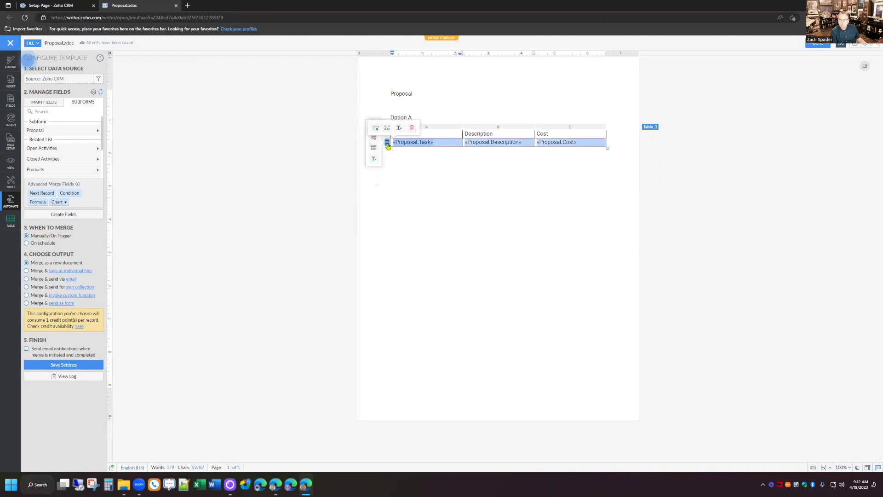
{"action": "left_click", "coordinate": [71, 195]}
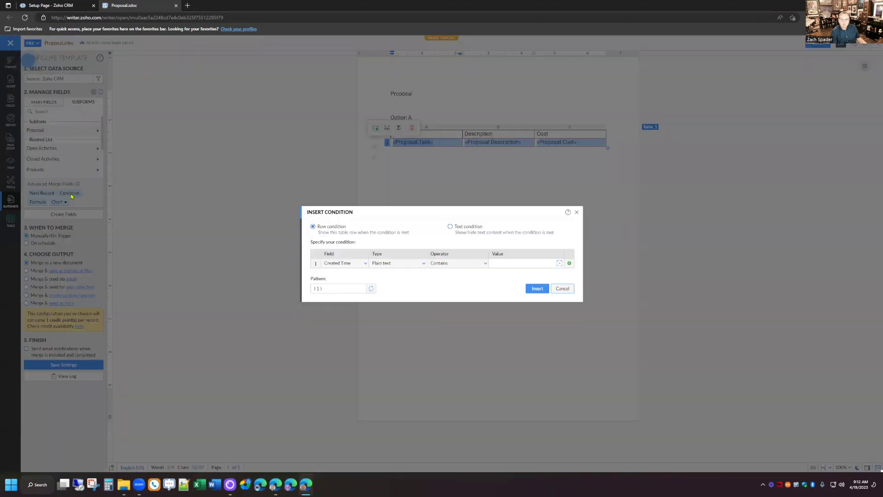
{"action": "left_click", "coordinate": [358, 265]}
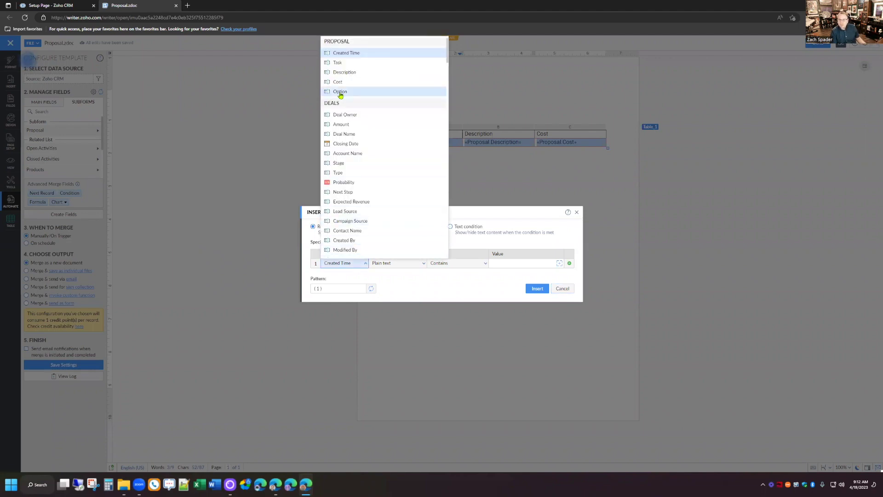
{"action": "left_click", "coordinate": [339, 92]}
{"action": "left_click", "coordinate": [500, 265]}
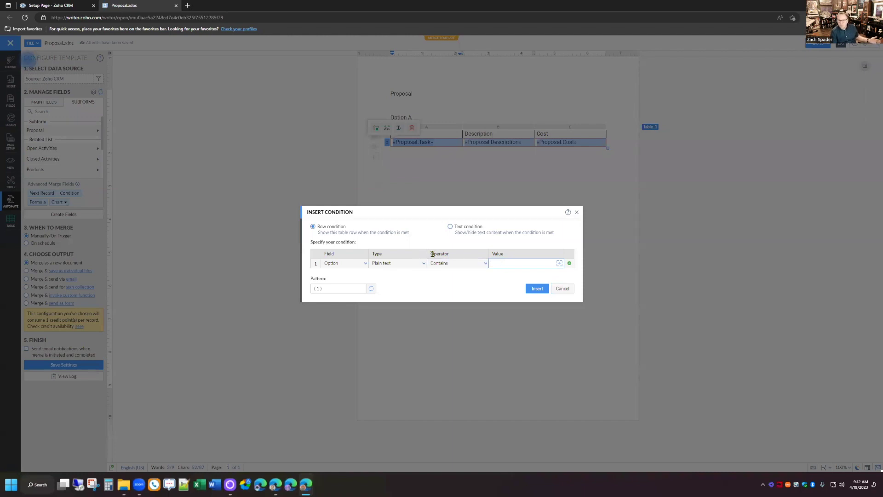
{"action": "left_click", "coordinate": [449, 263]}
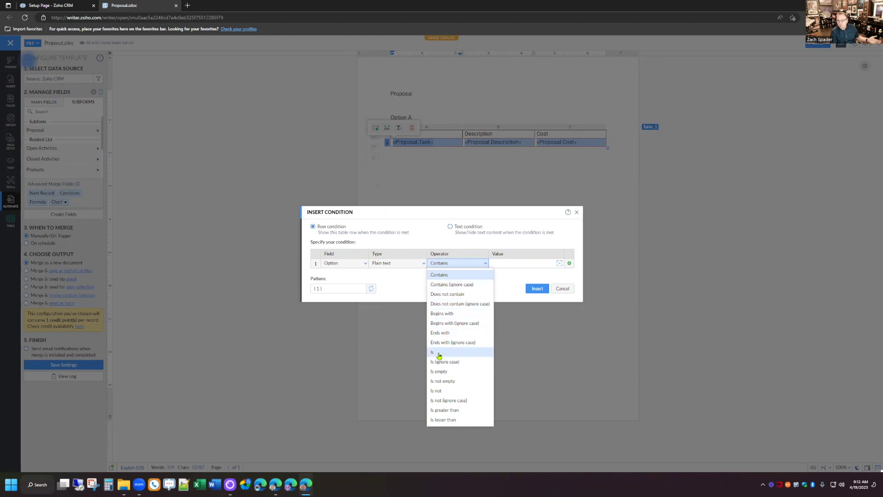
{"action": "left_click", "coordinate": [463, 352]}
{"action": "left_click", "coordinate": [509, 266]}
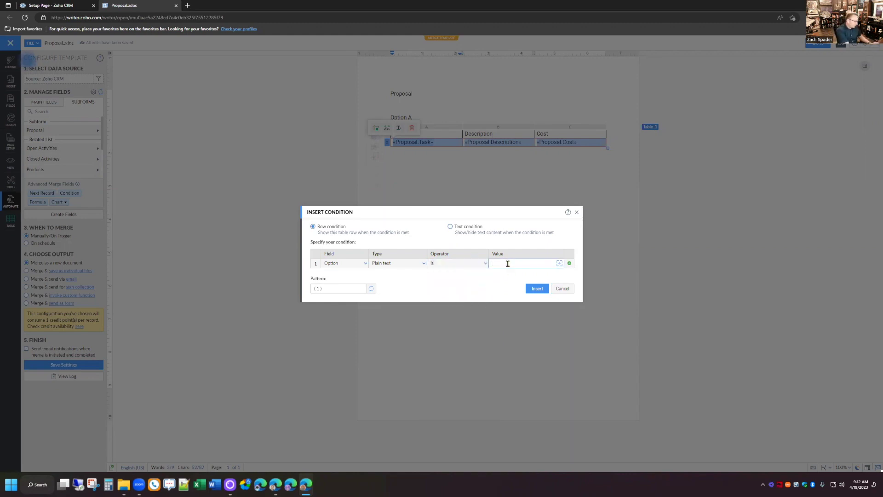
{"action": "type", "text": "Option A"}
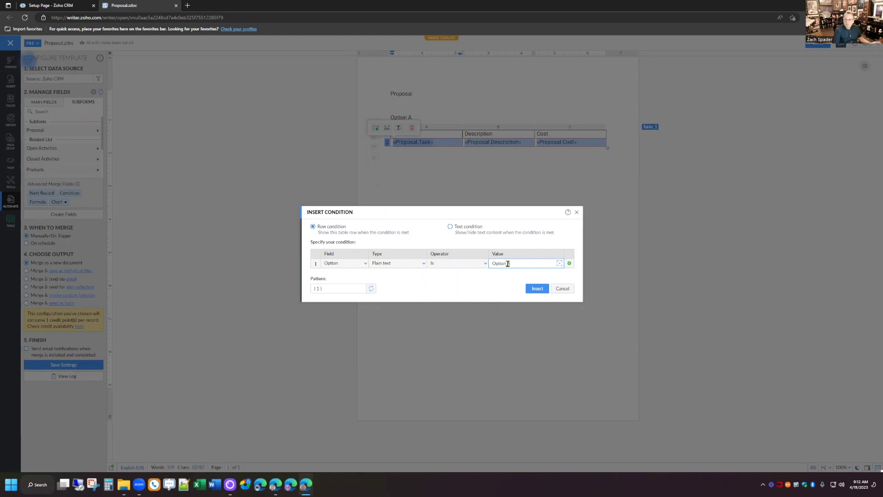
{"action": "left_click", "coordinate": [538, 289]}
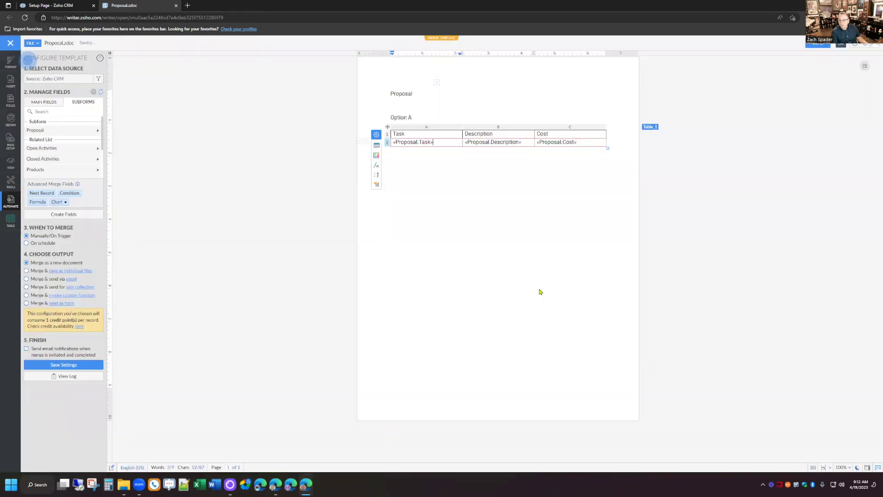
Step: Add the headings Option B and Option C below the Option A table, leaving a blank line between them
{"action": "left_click", "coordinate": [414, 162]}
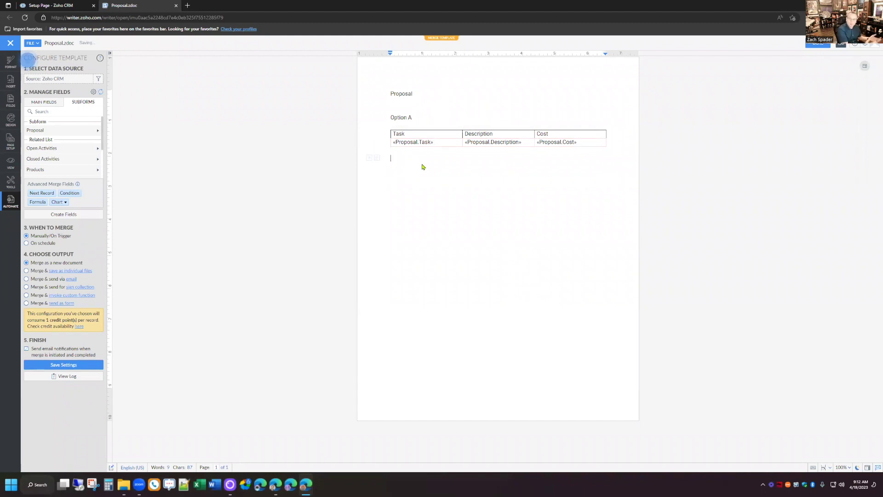
{"action": "type", "text": "Opp"}
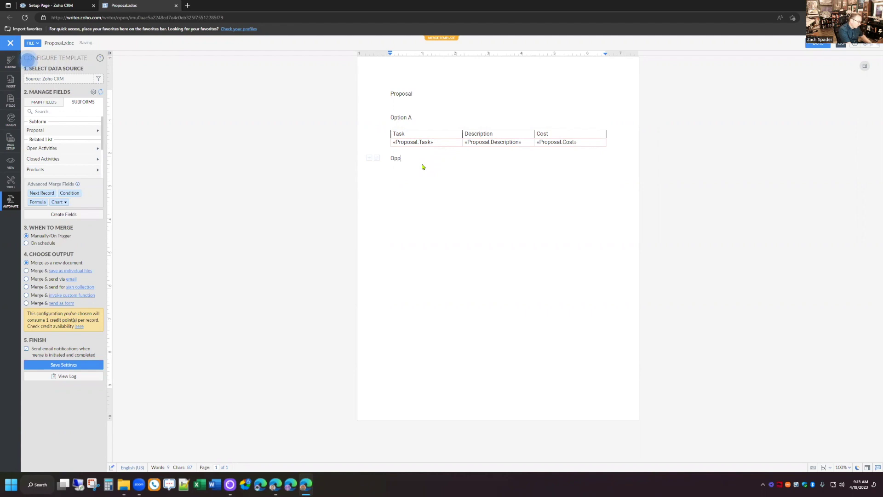
{"action": "key", "text": "BackSpace"}
{"action": "type", "text": "tion B"}
{"action": "key", "text": "Return"}
{"action": "type", "text": "Option C"}
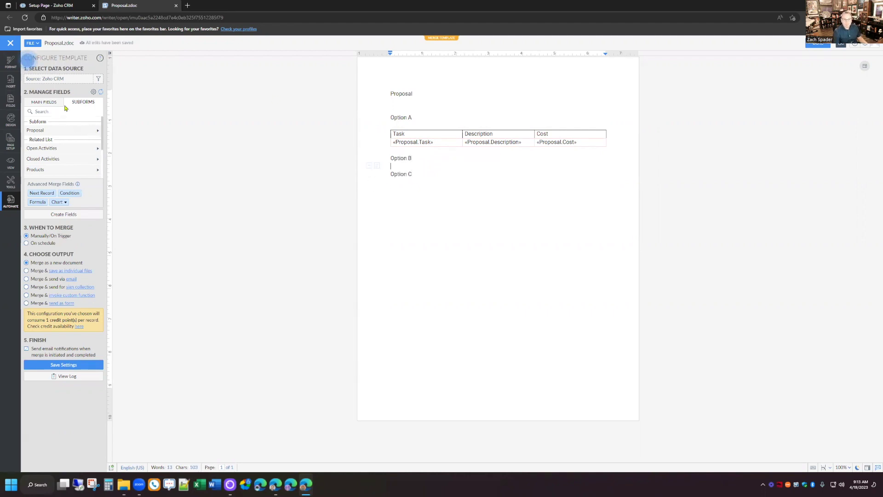
Step: Insert the Proposal subform's Task, Description and Cost fields under the Option B heading as repeating table rows
{"action": "left_click", "coordinate": [67, 131]}
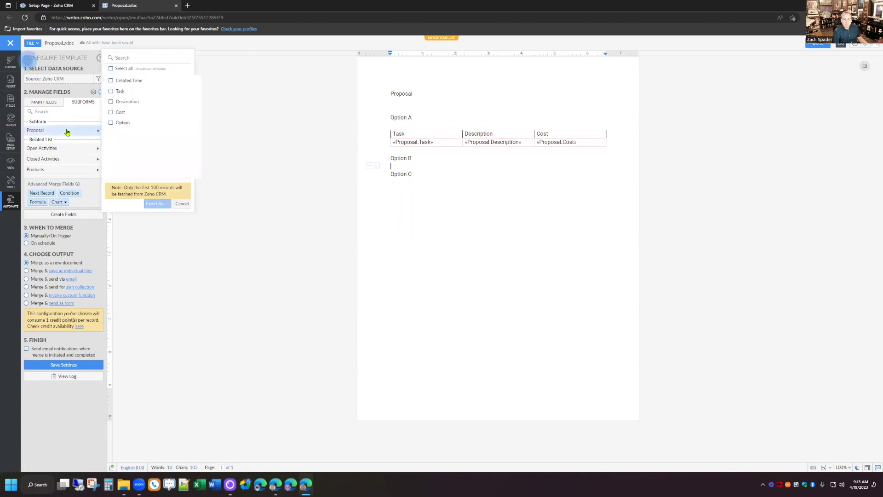
{"action": "left_click", "coordinate": [111, 92]}
{"action": "left_click", "coordinate": [112, 102]}
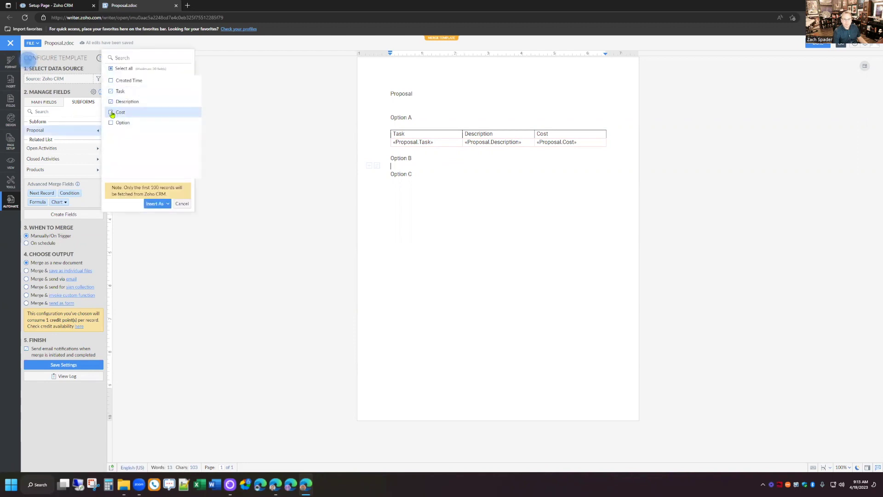
{"action": "left_click", "coordinate": [111, 112]}
{"action": "left_click", "coordinate": [156, 203]}
{"action": "left_click", "coordinate": [181, 236]}
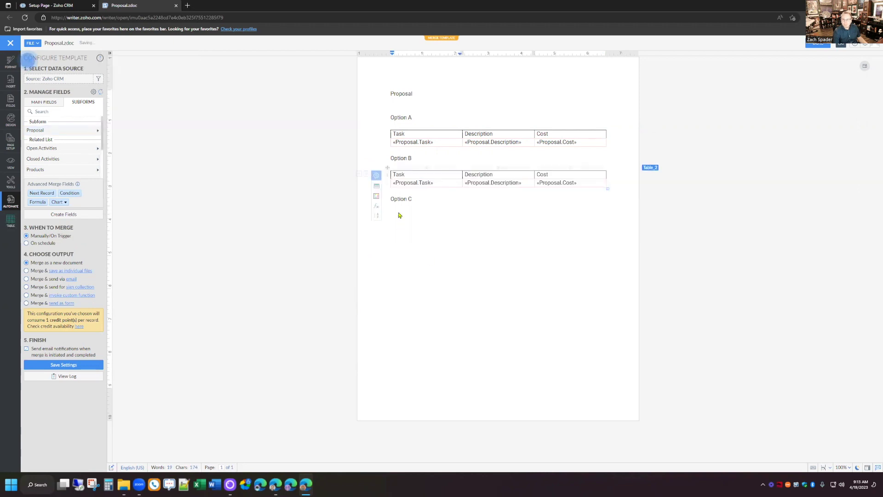
Step: Add a row condition to the second table's merge-field row that shows it only when the Option field is Option B
{"action": "left_click", "coordinate": [387, 183]}
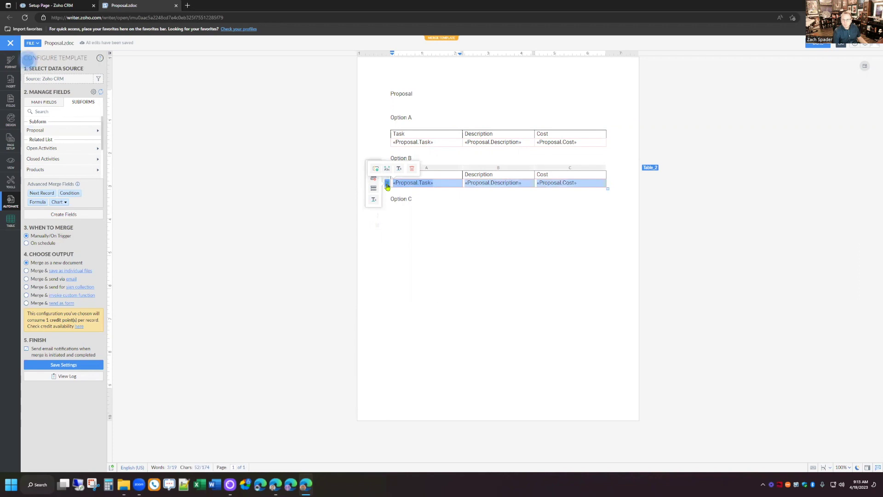
{"action": "left_click", "coordinate": [69, 193]}
{"action": "left_click", "coordinate": [364, 262]}
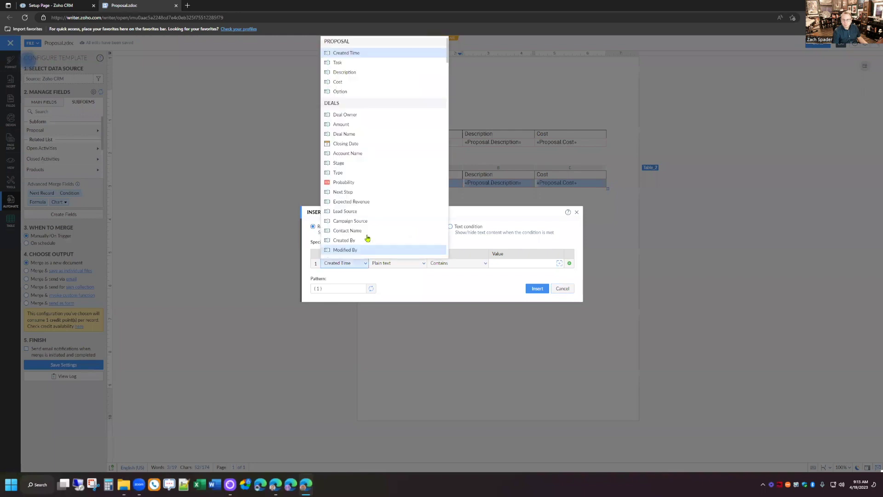
{"action": "left_click", "coordinate": [352, 93]}
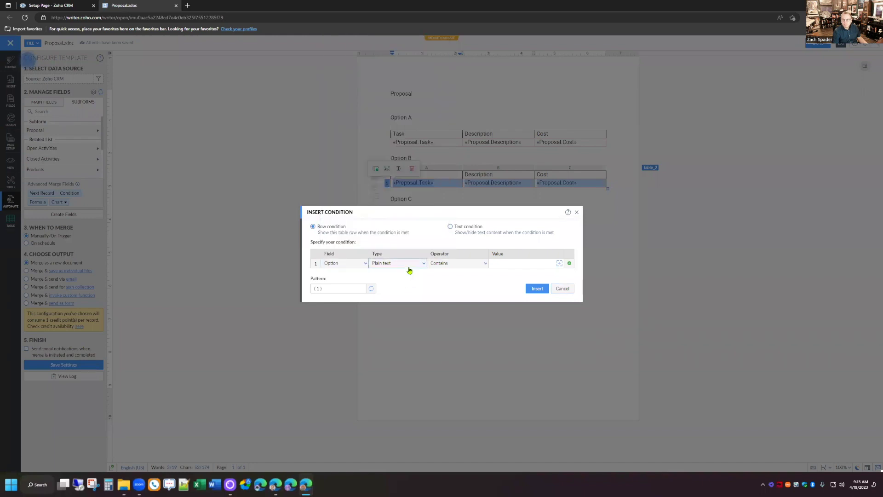
{"action": "left_click", "coordinate": [445, 263]}
{"action": "left_click", "coordinate": [454, 355]}
{"action": "left_click", "coordinate": [514, 265]}
{"action": "type", "text": "Option B"}
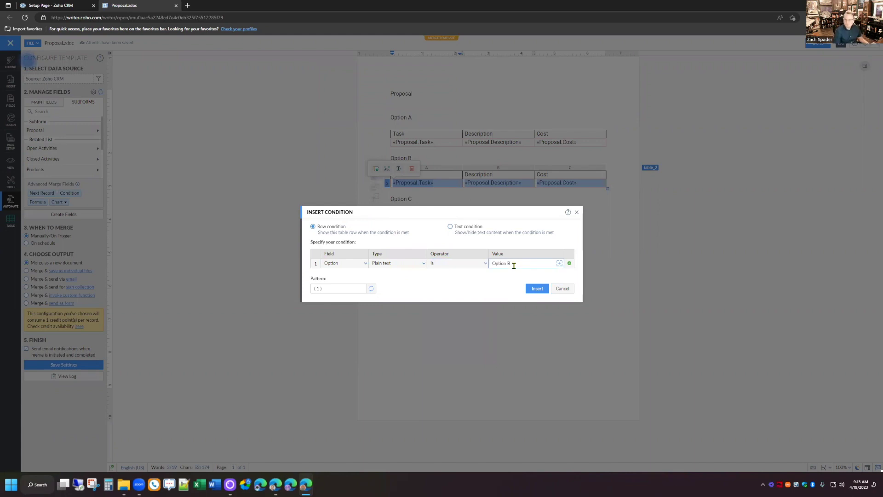
{"action": "left_click", "coordinate": [536, 288]}
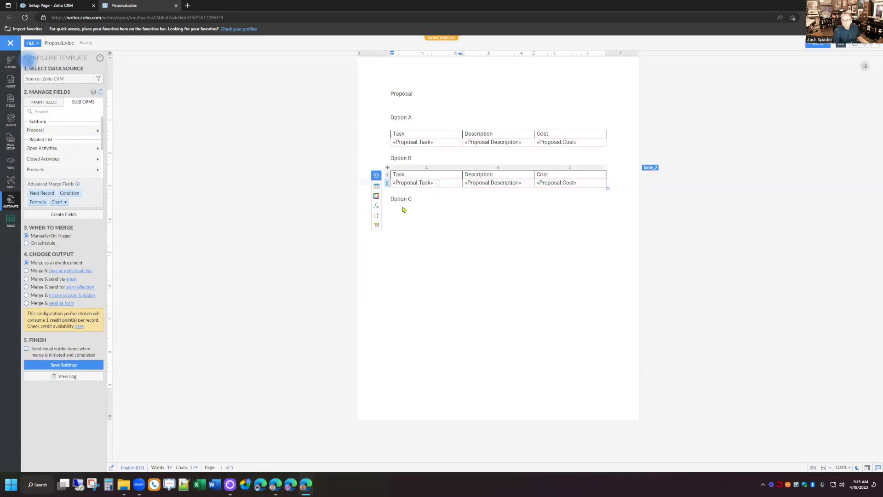
Step: Insert the Proposal subform's Task, Description and Cost fields on a new line under the Option C heading as repeating table rows
{"action": "key", "text": "Return"}
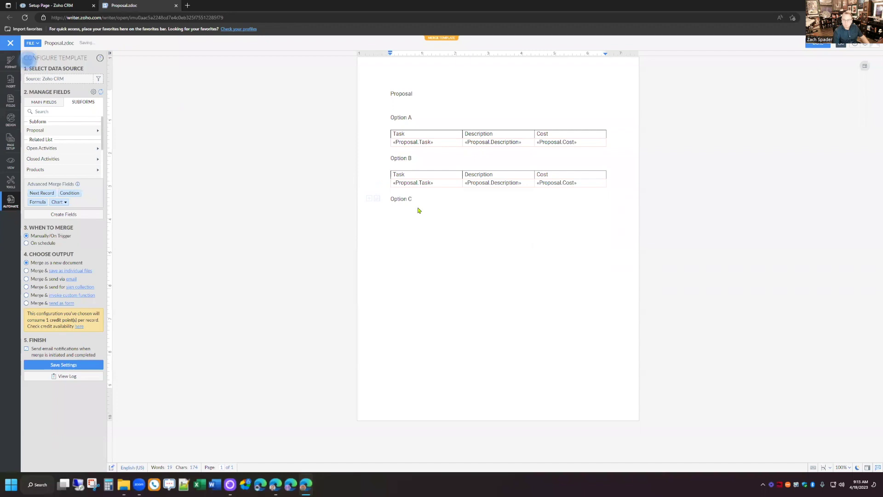
{"action": "left_click", "coordinate": [72, 131]}
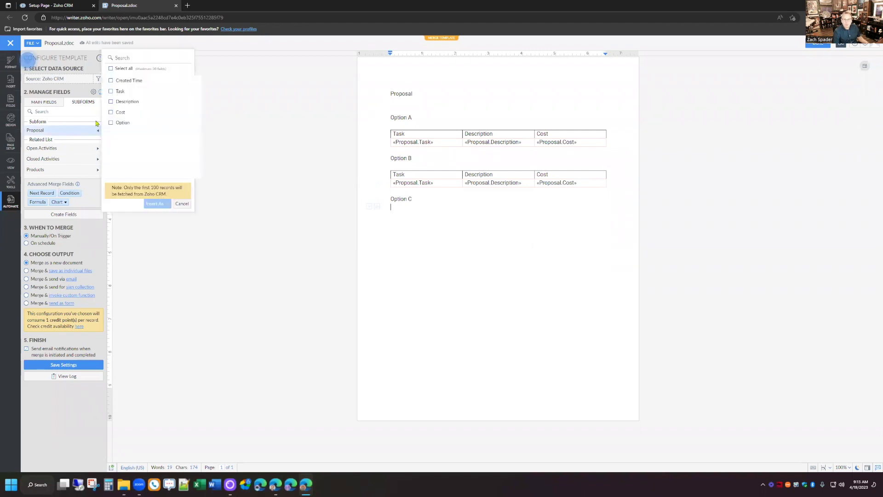
{"action": "left_click", "coordinate": [111, 91]}
{"action": "left_click", "coordinate": [111, 101]}
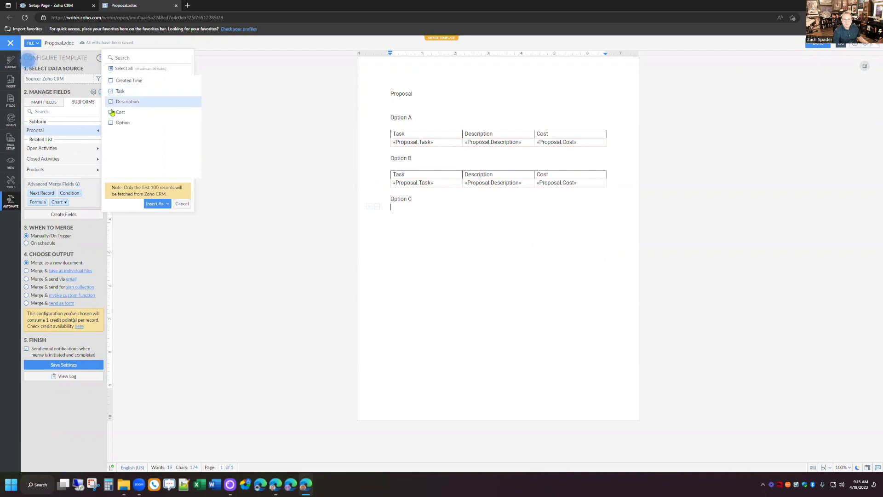
{"action": "left_click", "coordinate": [111, 113]}
{"action": "left_click", "coordinate": [168, 204]}
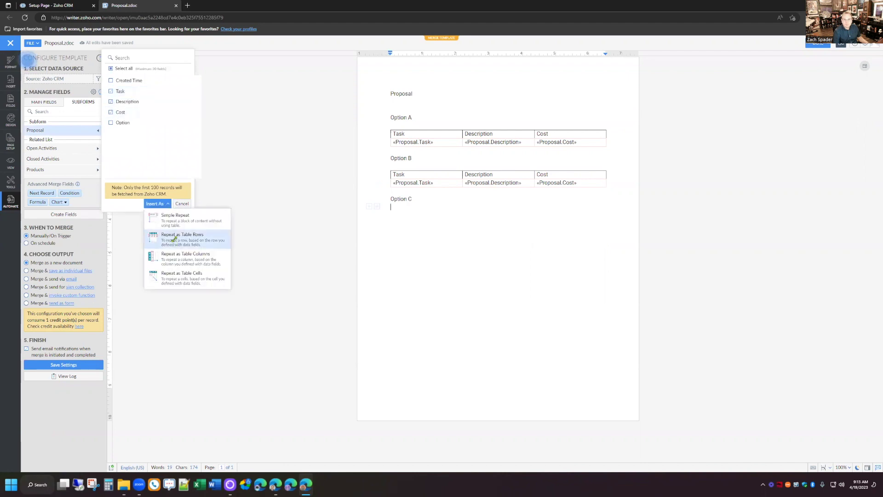
{"action": "left_click", "coordinate": [174, 238]}
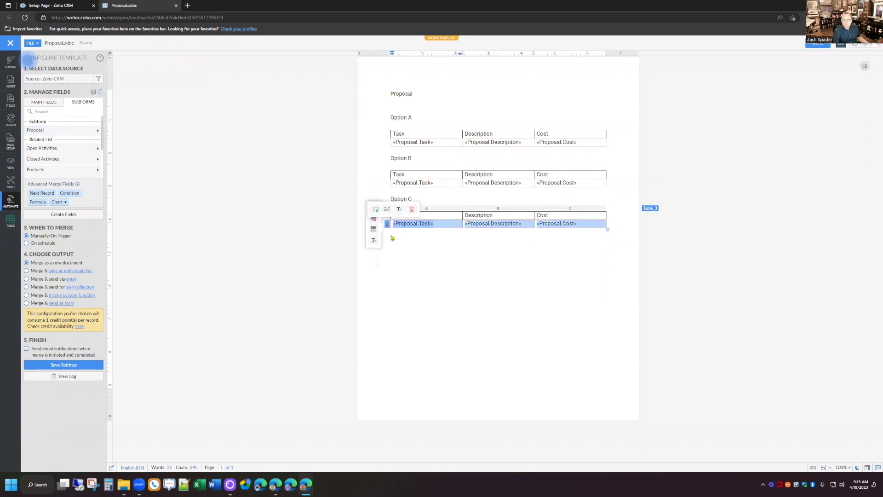
Step: Add a row condition to the third table's merge-field row that shows it only when the Option field is Option C
{"action": "left_click", "coordinate": [70, 194]}
{"action": "left_click", "coordinate": [351, 263]}
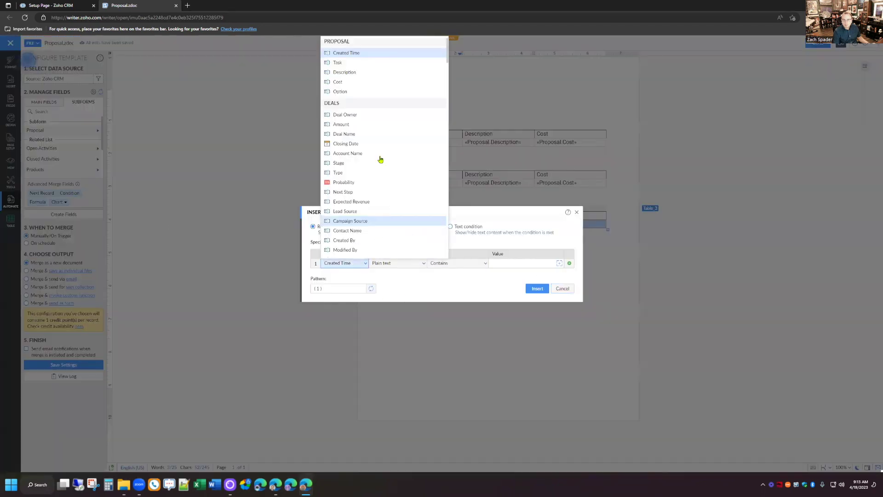
{"action": "left_click", "coordinate": [357, 92]}
{"action": "left_click", "coordinate": [472, 268]}
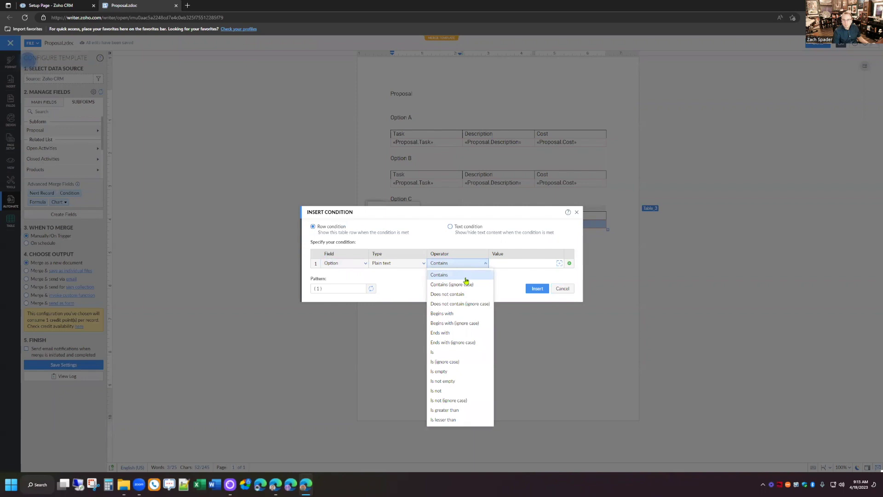
{"action": "left_click", "coordinate": [449, 357]}
{"action": "left_click", "coordinate": [522, 264]}
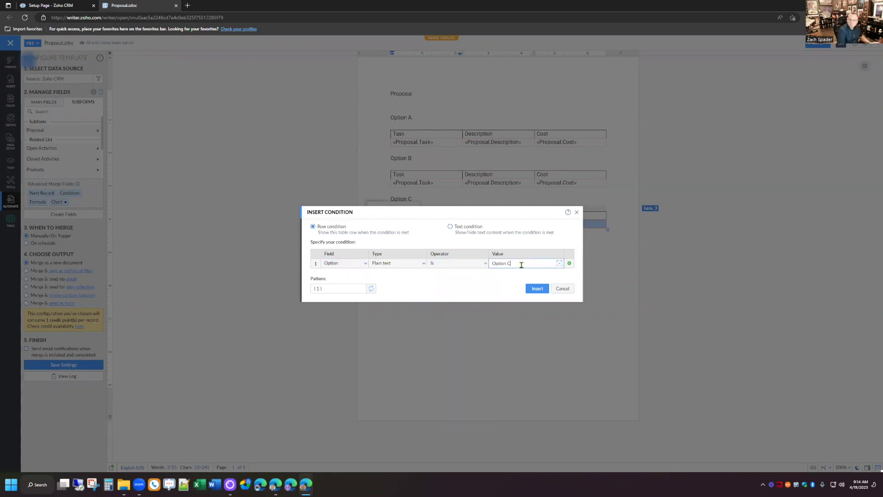
{"action": "left_click", "coordinate": [537, 289]}
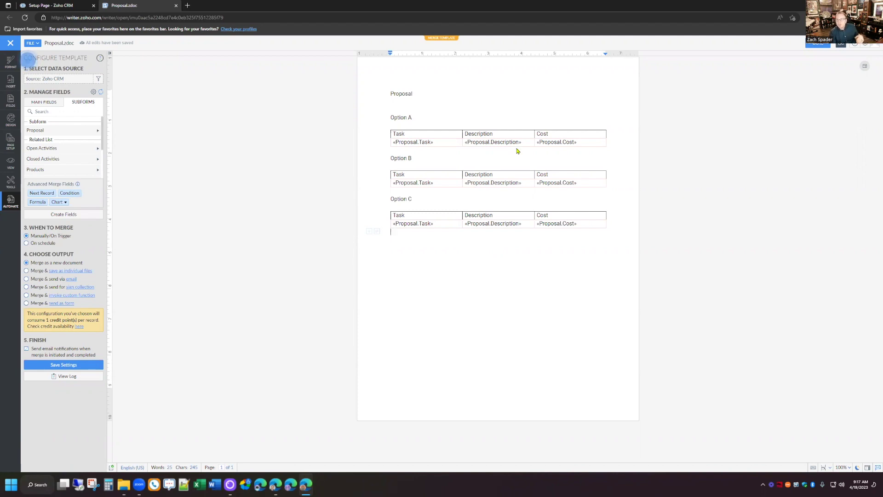
Step: Add a row at the end of the Option A table and insert the formula =SUM(ABOVE) in its Cost cell
{"action": "mouse_move", "coordinate": [508, 142]}
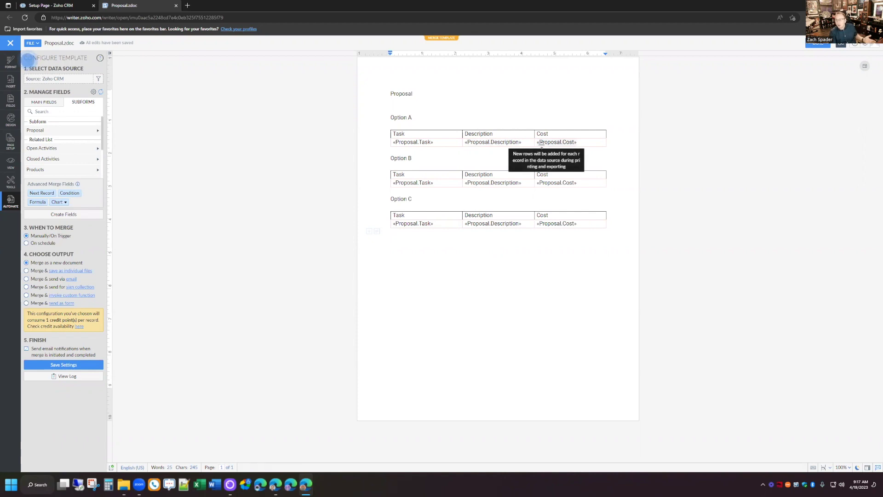
{"action": "mouse_move", "coordinate": [574, 142]}
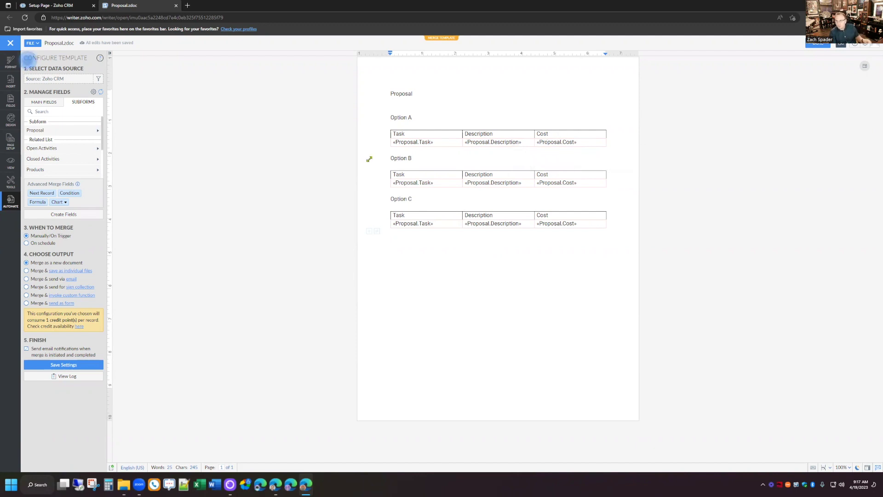
{"action": "left_click", "coordinate": [388, 146]}
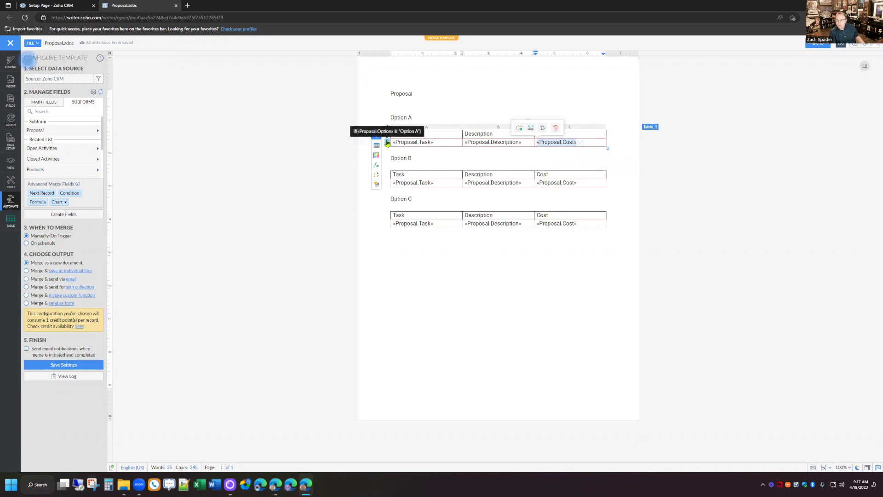
{"action": "left_click", "coordinate": [387, 143]}
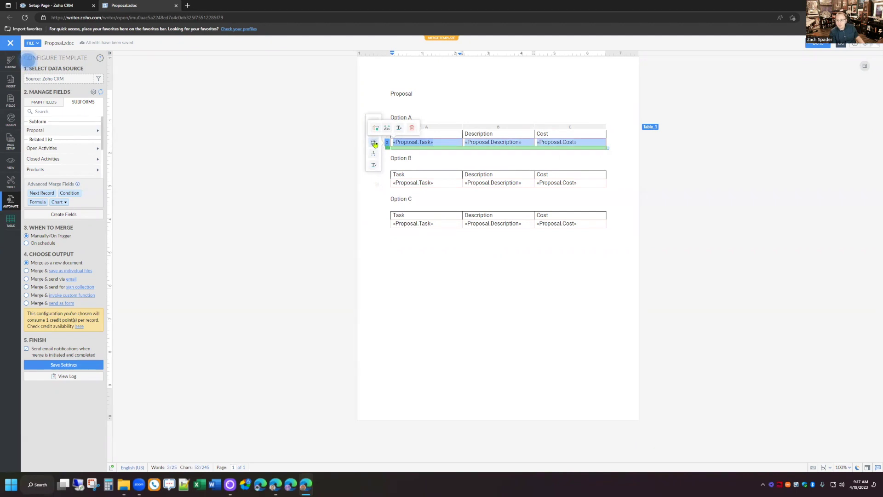
{"action": "left_click", "coordinate": [375, 143]}
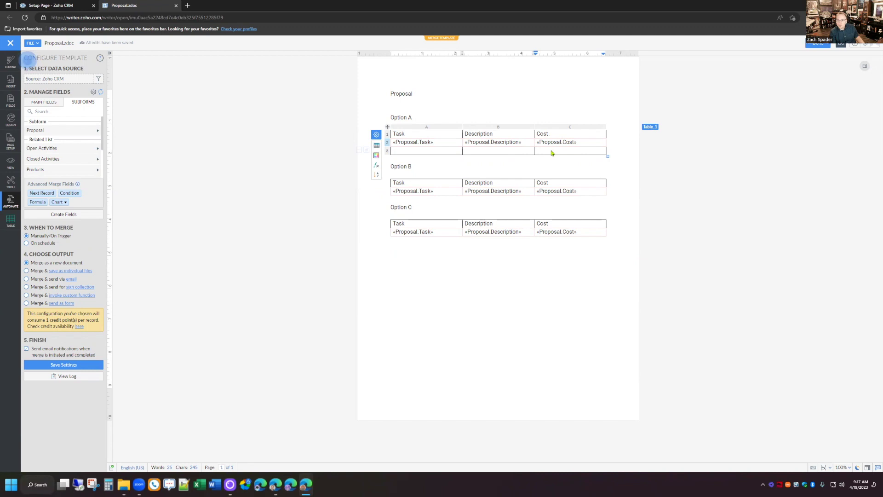
{"action": "left_click", "coordinate": [377, 166]}
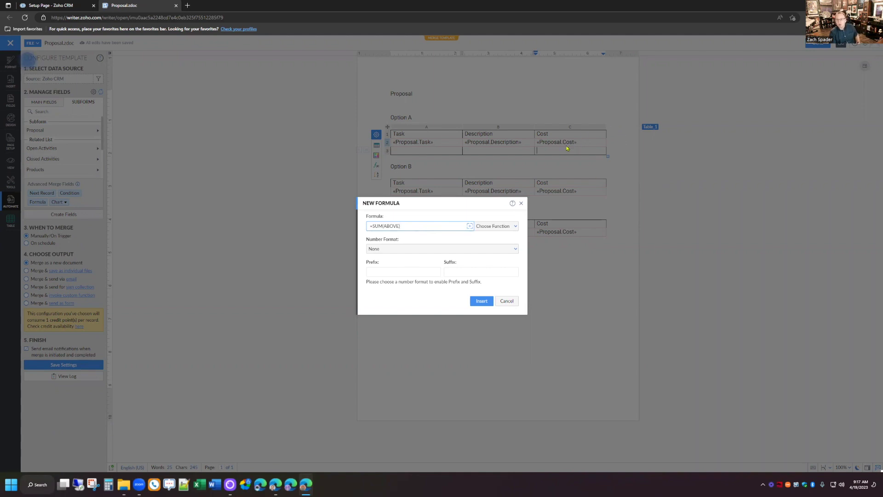
{"action": "left_click", "coordinate": [481, 301]}
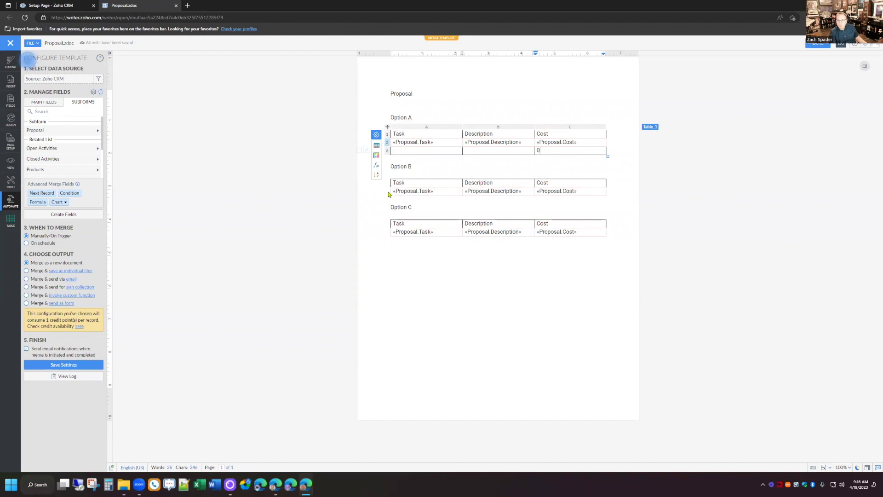
Step: Add a row at the end of the Option B table and set up the formula =SUM(ABOVE) for its Cost cell
{"action": "left_click", "coordinate": [388, 192]}
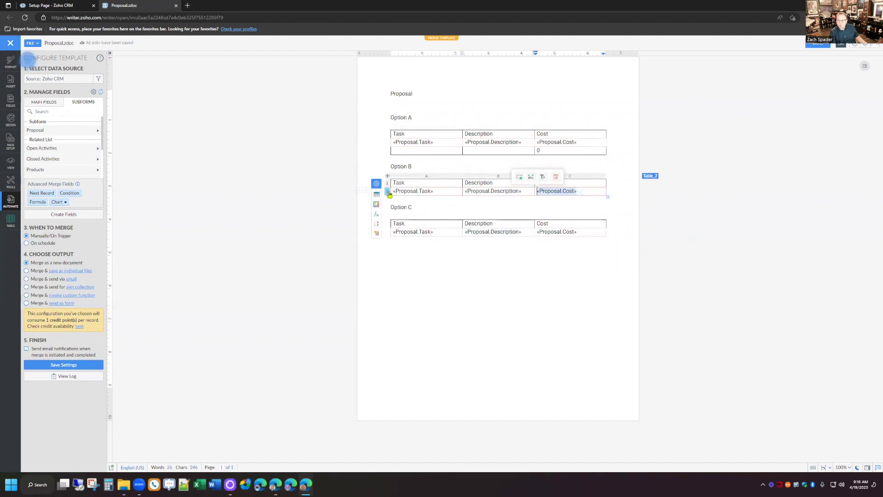
{"action": "left_click", "coordinate": [374, 193]}
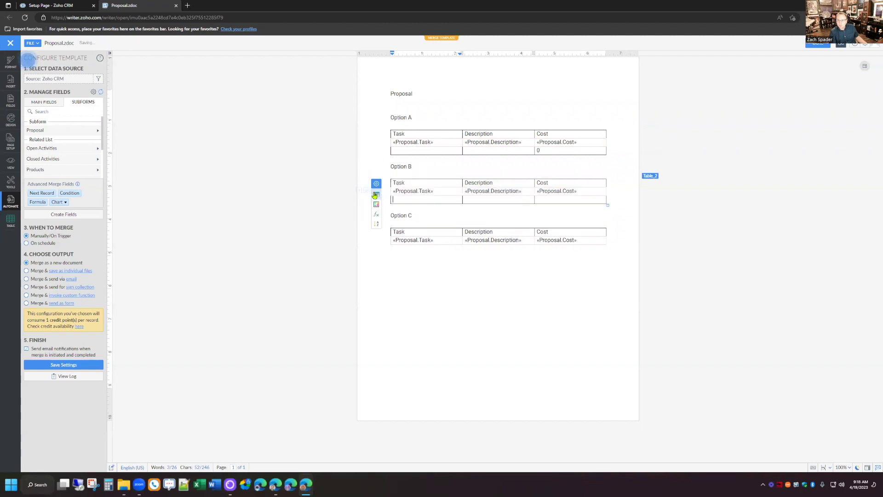
{"action": "left_click", "coordinate": [555, 201]}
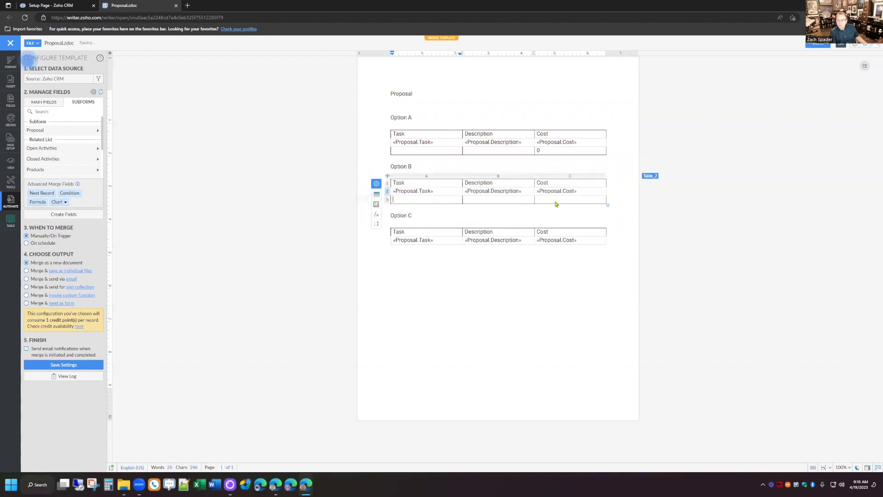
{"action": "left_click", "coordinate": [377, 214]}
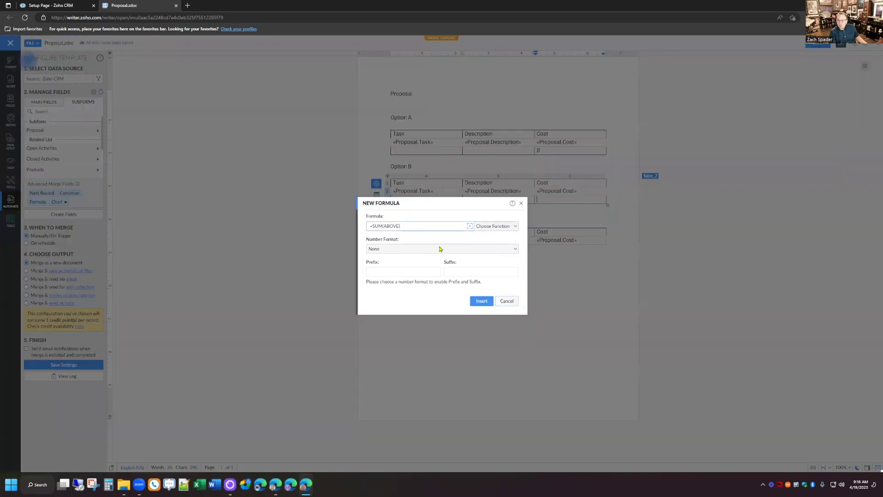
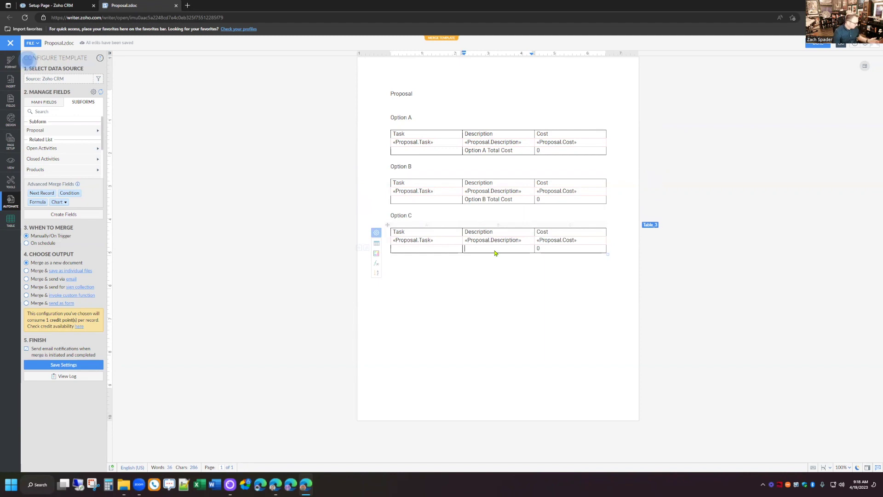
Step: Change the option letter in the Option C table's total cost label to C
{"action": "key", "text": "Left"}
{"action": "key", "text": "Left"}
{"action": "key", "text": "Left"}
{"action": "key", "text": "Left"}
{"action": "key", "text": "Left"}
{"action": "key", "text": "Left"}
{"action": "key", "text": "Left"}
{"action": "key", "text": "Left"}
{"action": "key", "text": "Left"}
{"action": "key", "text": "Left"}
{"action": "key", "text": "Left"}
{"action": "key", "text": "BackSpace"}
{"action": "type", "text": "C"}
{"action": "left_click", "coordinate": [482, 322]}
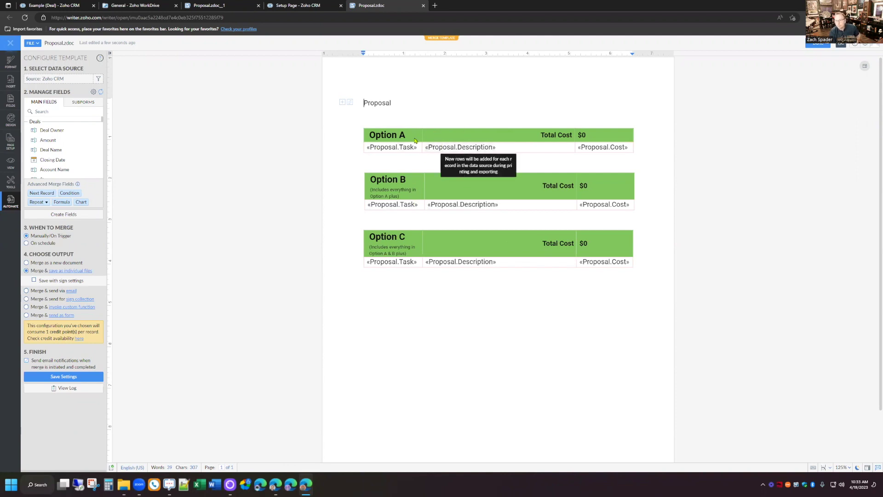
Step: Examine the total cost formulas in the header rows of the Option A and Option B tables
{"action": "left_click", "coordinate": [583, 135]}
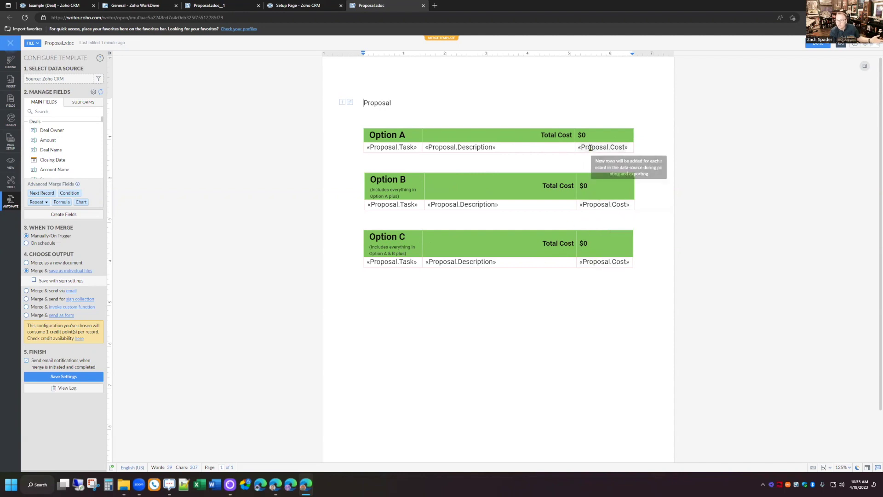
{"action": "left_click", "coordinate": [583, 185]}
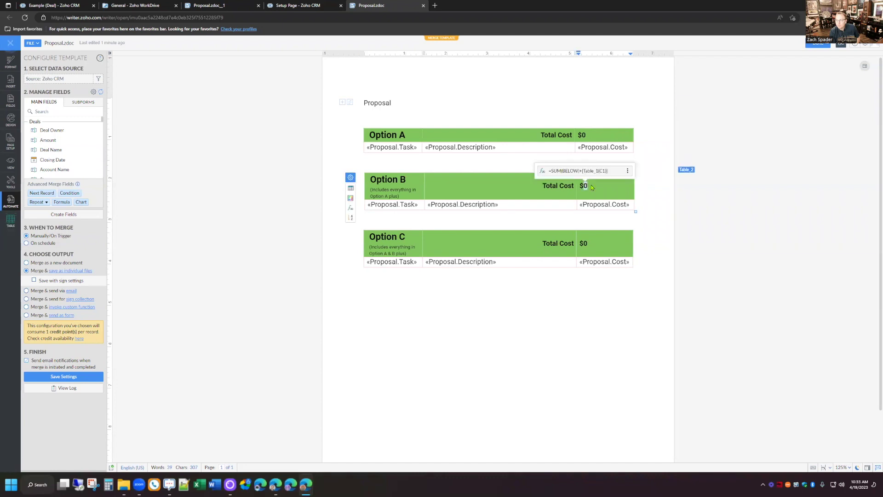
Step: Examine the total cost formulas of the Option B and Option C tables in the formula editor, leaving both unedited
{"action": "left_click", "coordinate": [628, 172]}
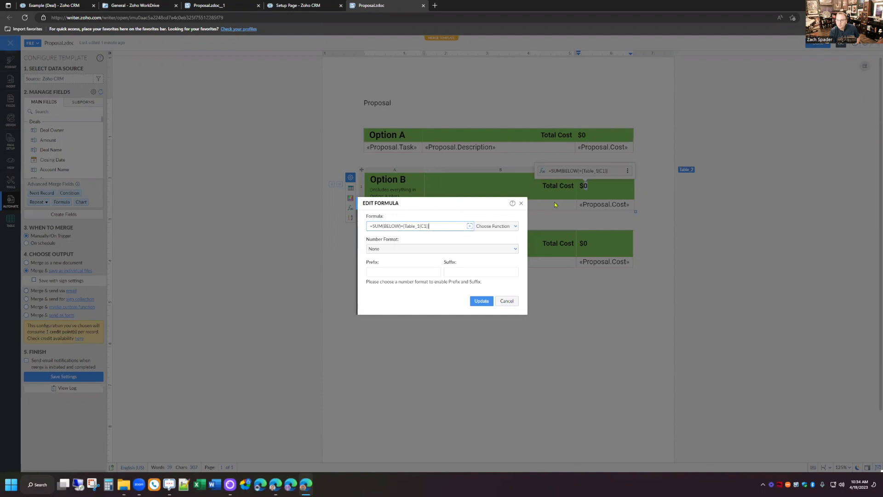
{"action": "left_click", "coordinate": [511, 300]}
{"action": "left_click", "coordinate": [584, 249]}
{"action": "left_click", "coordinate": [627, 228]}
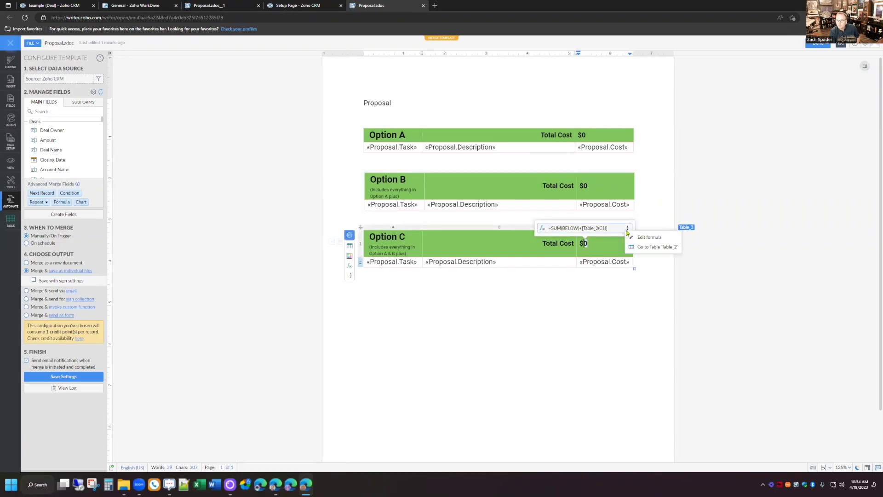
{"action": "left_click", "coordinate": [639, 237]}
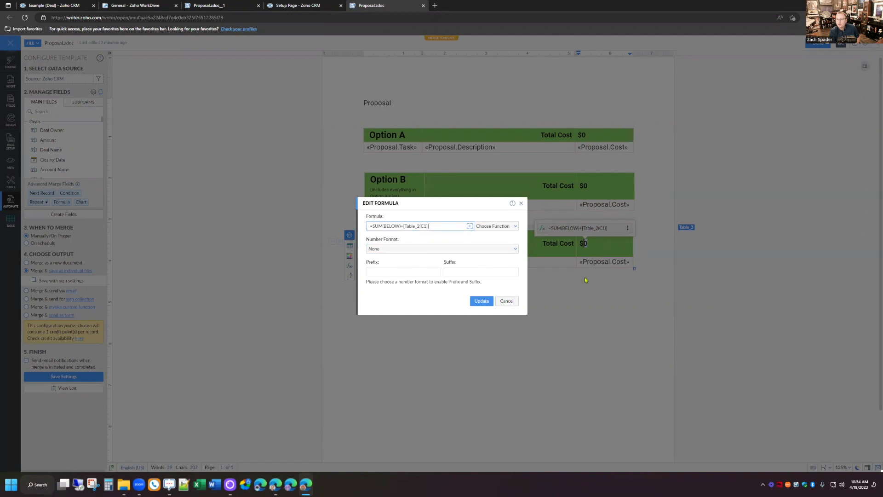
{"action": "left_click", "coordinate": [507, 301]}
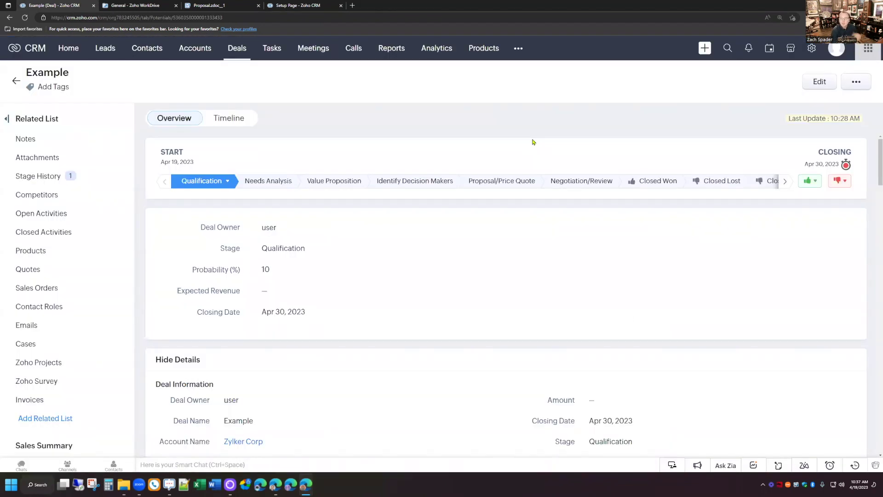
Step: Switch to the Example deal in Zoho CRM and review the tasks, options and costs in its Proposal subform
{"action": "scroll", "coordinate": [533, 143], "scroll_direction": "down", "scroll_amount": 4}
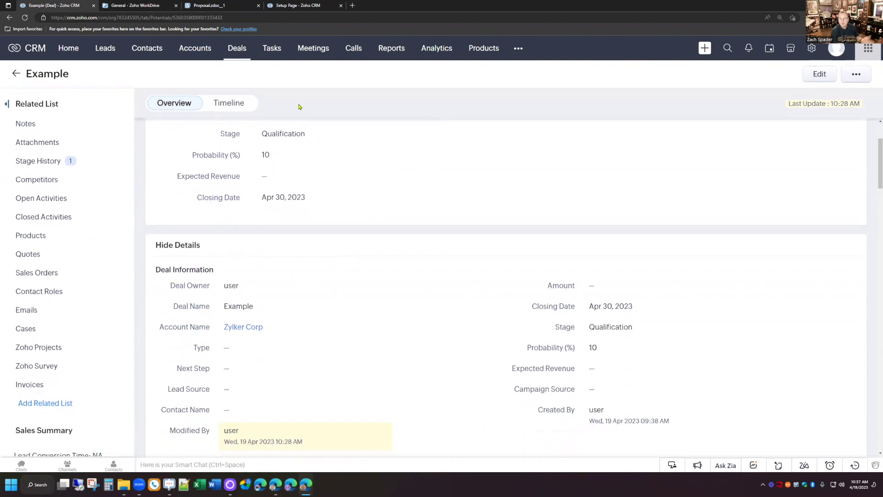
{"action": "scroll", "coordinate": [302, 194], "scroll_direction": "down", "scroll_amount": 3}
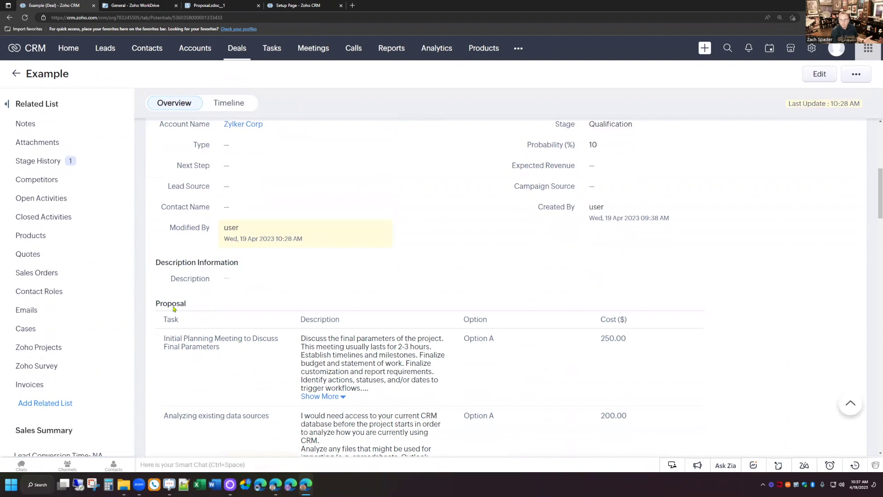
{"action": "scroll", "coordinate": [180, 311], "scroll_direction": "down", "scroll_amount": 3}
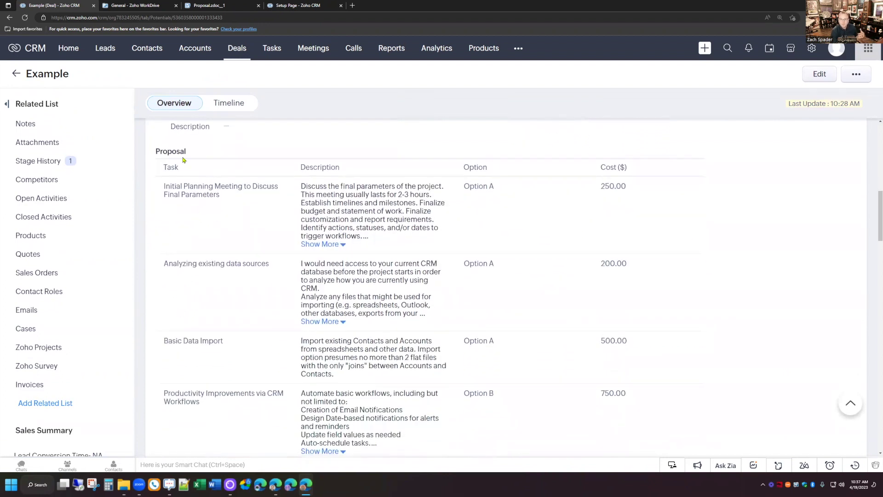
{"action": "scroll", "coordinate": [184, 193], "scroll_direction": "down", "scroll_amount": 5}
{"action": "scroll", "coordinate": [339, 129], "scroll_direction": "up", "scroll_amount": 5}
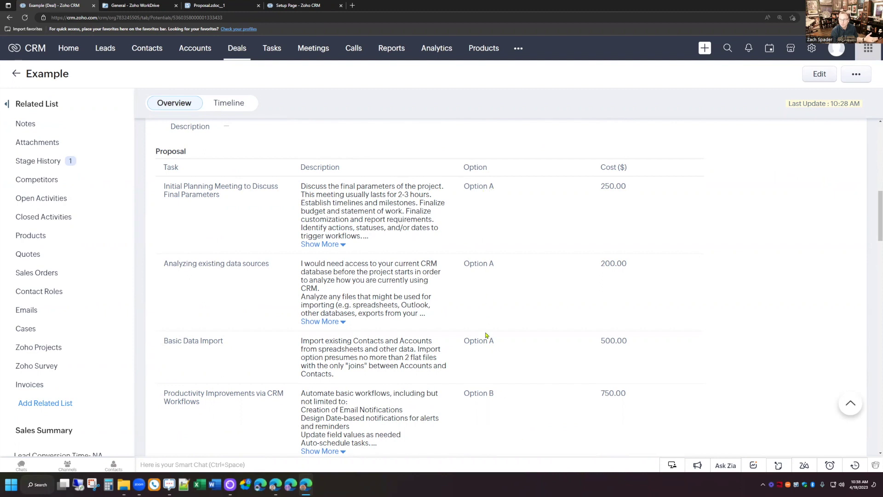
{"action": "scroll", "coordinate": [485, 335], "scroll_direction": "down", "scroll_amount": 4}
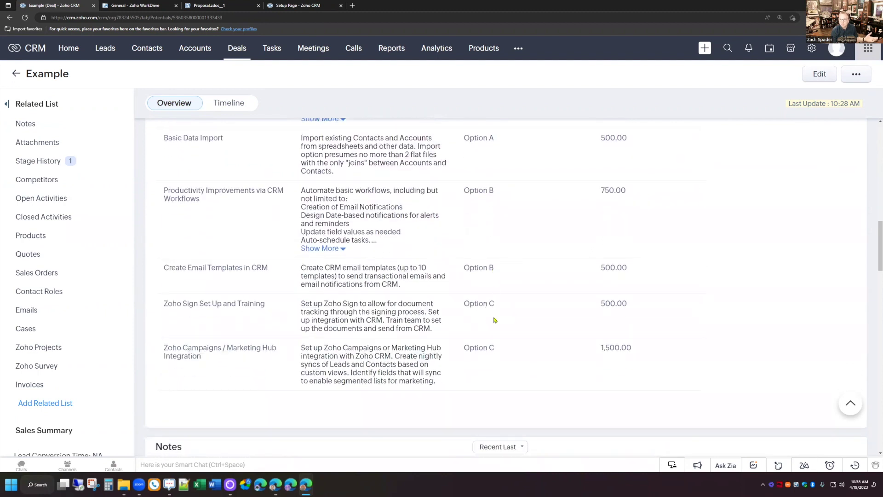
{"action": "scroll", "coordinate": [623, 344], "scroll_direction": "up", "scroll_amount": 5}
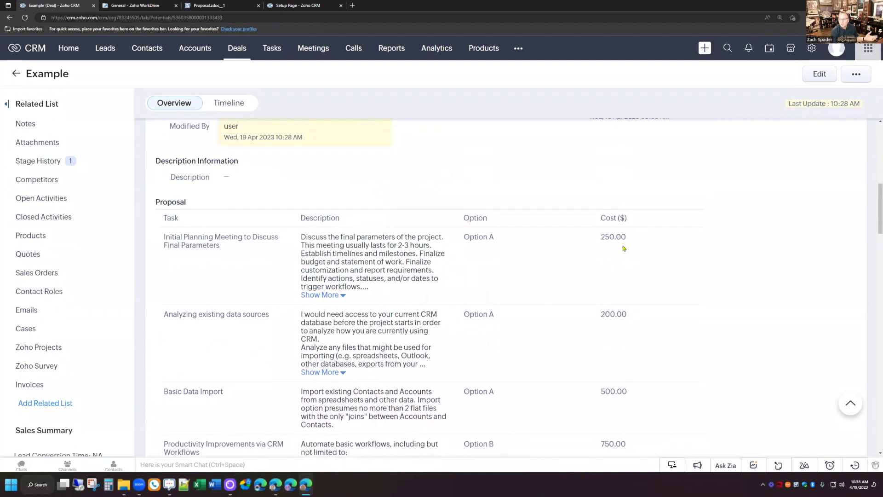
{"action": "scroll", "coordinate": [609, 318], "scroll_direction": "down", "scroll_amount": 3}
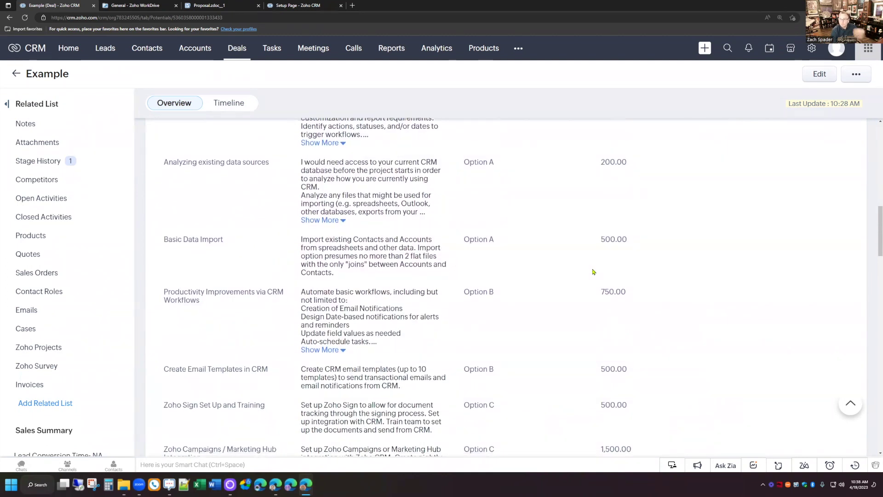
Step: Start a mail merge for the Example deal using the Proposal.zdoc template
{"action": "left_click", "coordinate": [857, 77]}
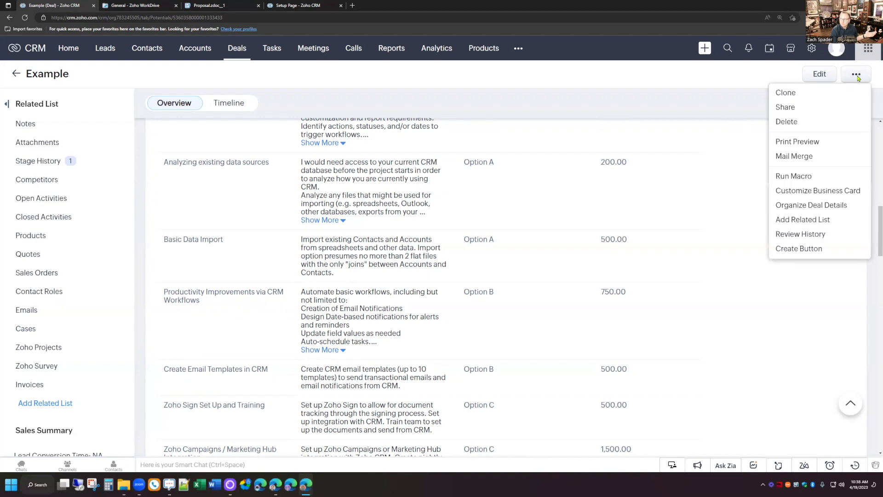
{"action": "left_click", "coordinate": [810, 157]}
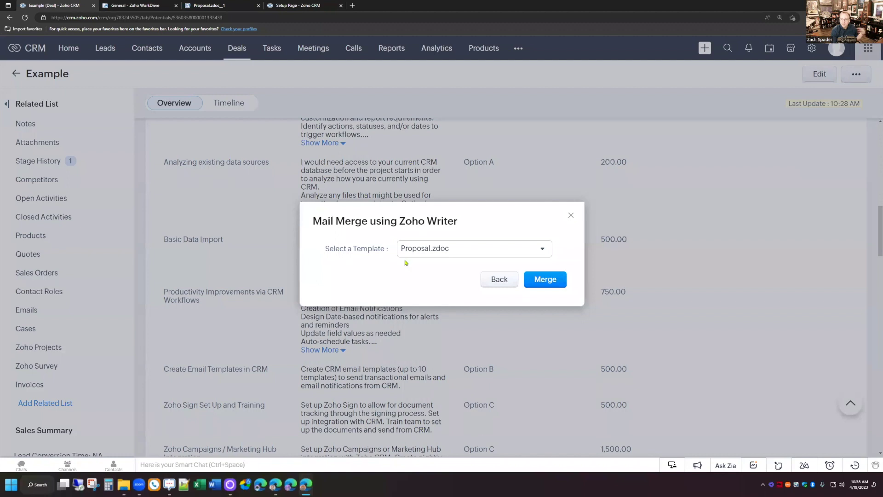
{"action": "left_click", "coordinate": [546, 281]}
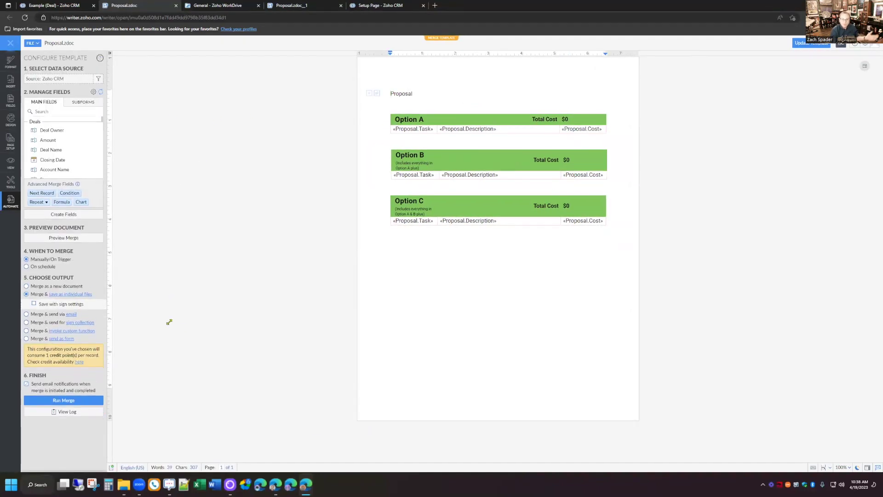
Step: Run the merge to create separate Writer documents in the General folder, and refresh the job's merge log
{"action": "left_click", "coordinate": [69, 402]}
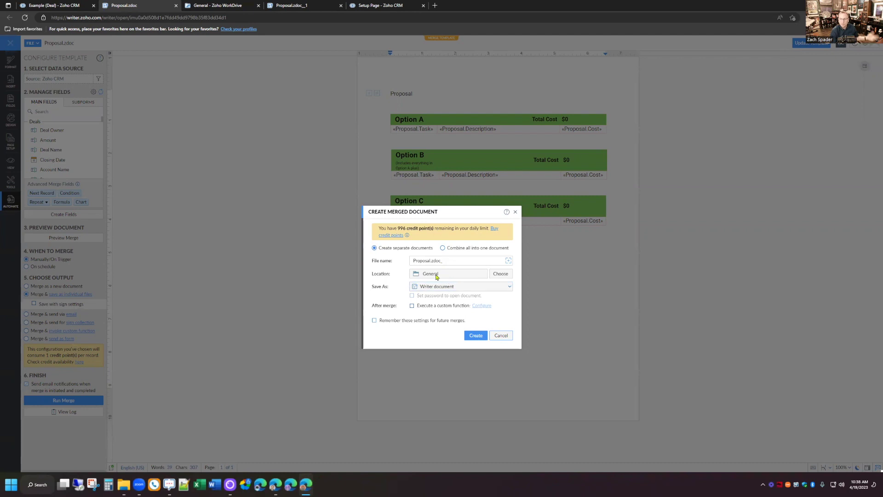
{"action": "left_click", "coordinate": [476, 336]}
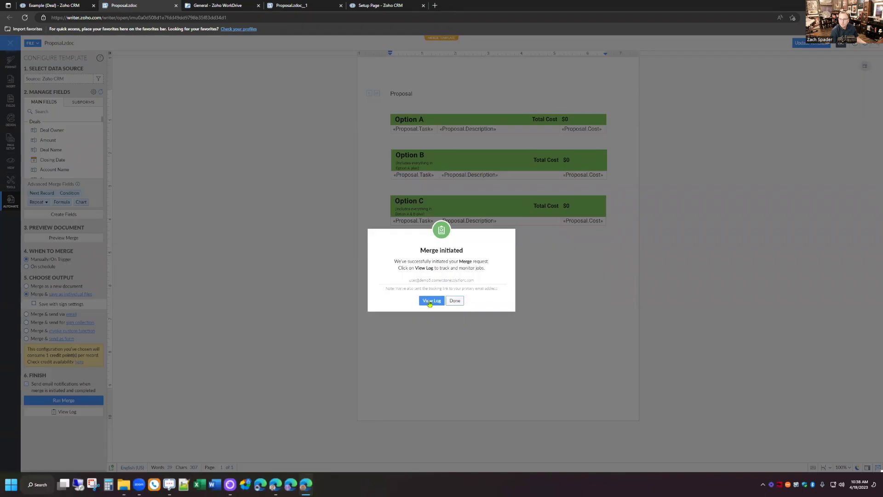
{"action": "left_click", "coordinate": [431, 301]}
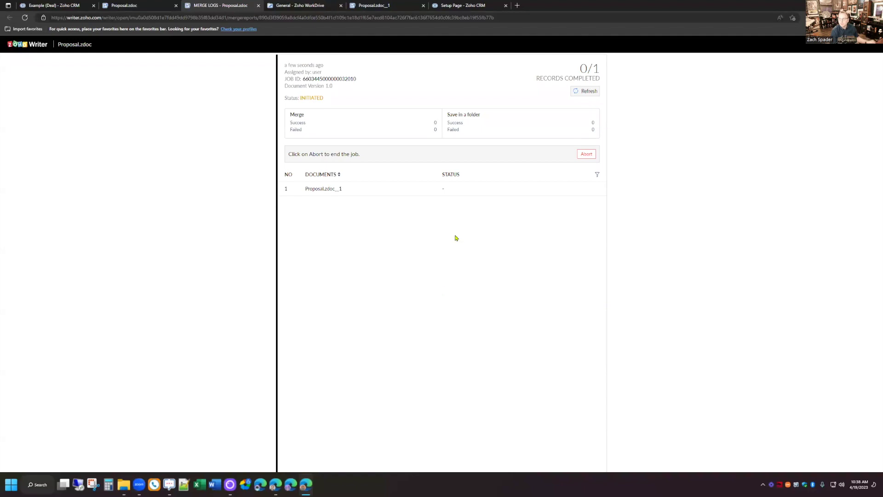
{"action": "left_click", "coordinate": [586, 91]}
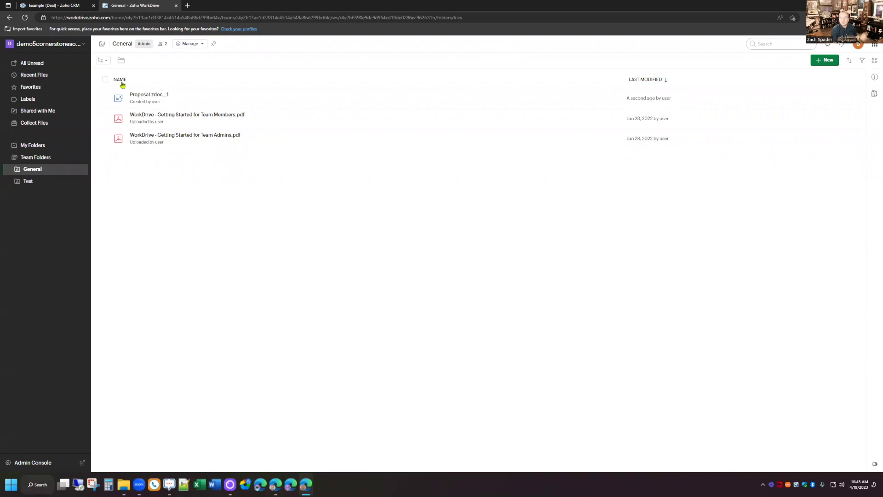
Step: Open the merged document Proposal.zdoc__1 from the General folder in Zoho WorkDrive and look through its pages
{"action": "left_click", "coordinate": [144, 95]}
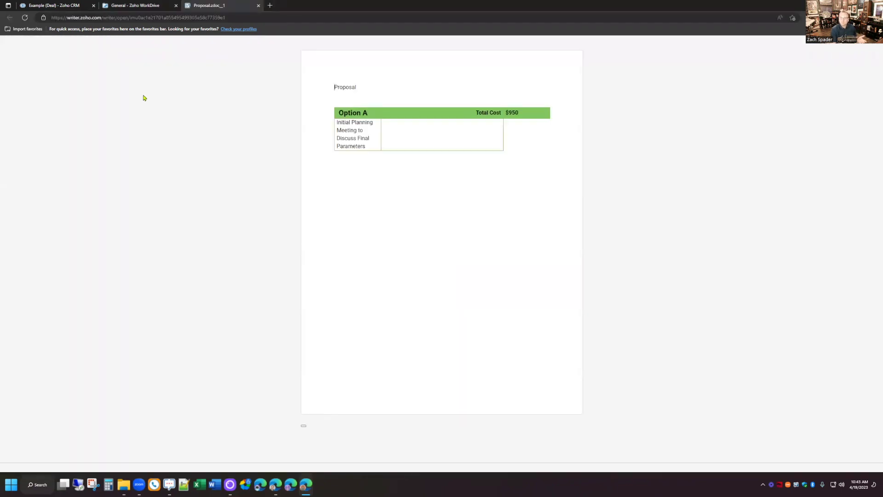
{"action": "scroll", "coordinate": [387, 197], "scroll_direction": "down", "scroll_amount": 7}
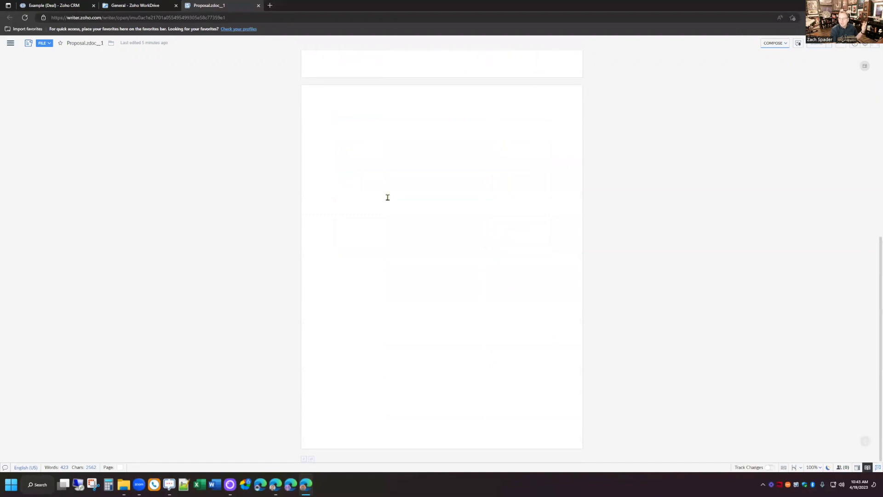
{"action": "scroll", "coordinate": [388, 197], "scroll_direction": "up", "scroll_amount": 7}
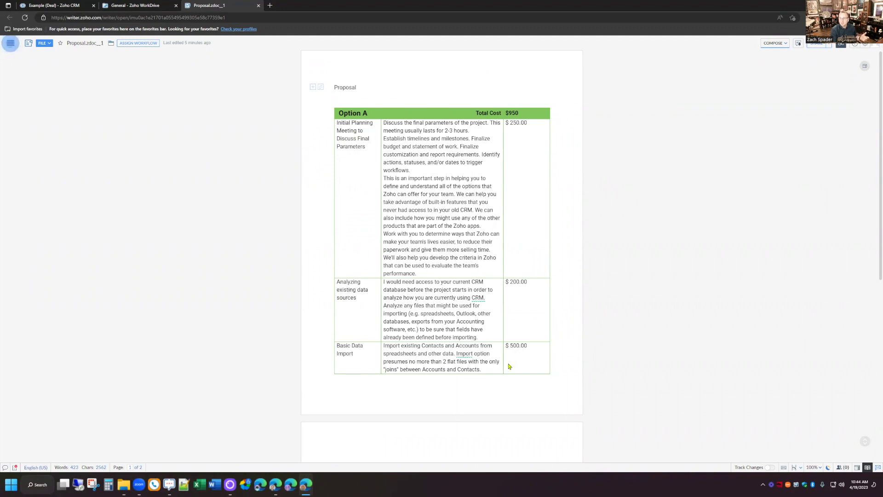
Step: Check the total costs of Options A, B and C against the individual task costs in the merged proposal
{"action": "double_click", "coordinate": [514, 113]}
{"action": "scroll", "coordinate": [515, 116], "scroll_direction": "down", "scroll_amount": 1}
{"action": "scroll", "coordinate": [515, 116], "scroll_direction": "down", "scroll_amount": 6}
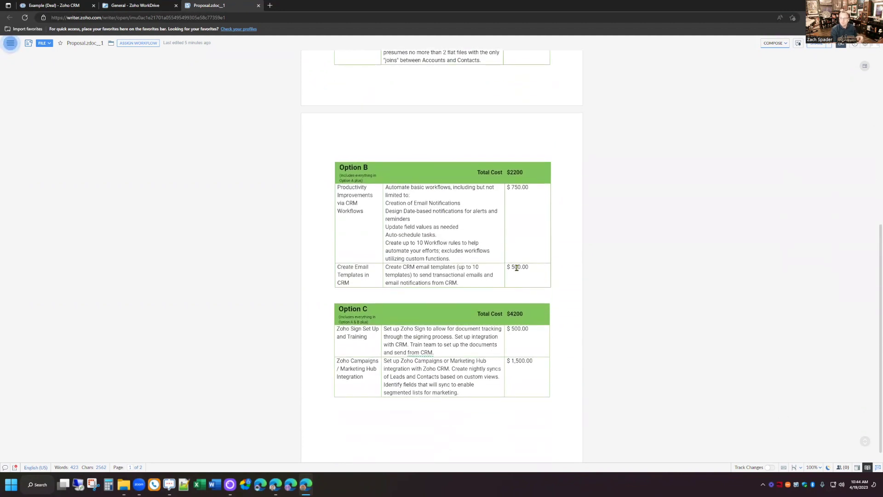
{"action": "double_click", "coordinate": [519, 173]}
{"action": "scroll", "coordinate": [501, 234], "scroll_direction": "up", "scroll_amount": 6}
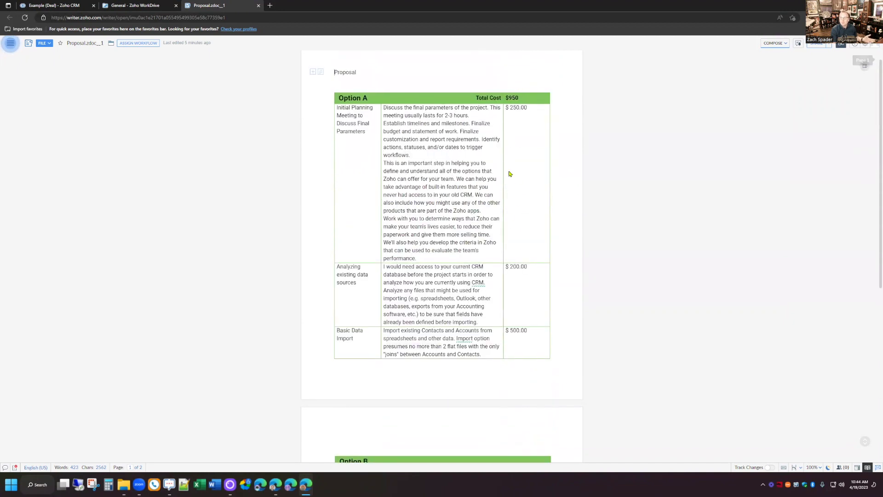
{"action": "scroll", "coordinate": [511, 193], "scroll_direction": "down", "scroll_amount": 4}
{"action": "scroll", "coordinate": [514, 218], "scroll_direction": "down", "scroll_amount": 2}
{"action": "left_click", "coordinate": [514, 220]}
{"action": "scroll", "coordinate": [515, 220], "scroll_direction": "down", "scroll_amount": 1}
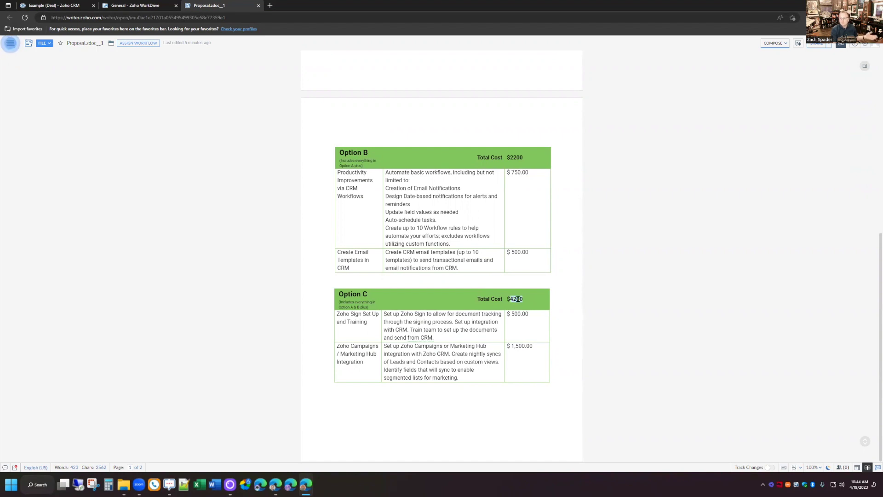
{"action": "scroll", "coordinate": [516, 302], "scroll_direction": "up", "scroll_amount": 1}
{"action": "scroll", "coordinate": [516, 302], "scroll_direction": "up", "scroll_amount": 6}
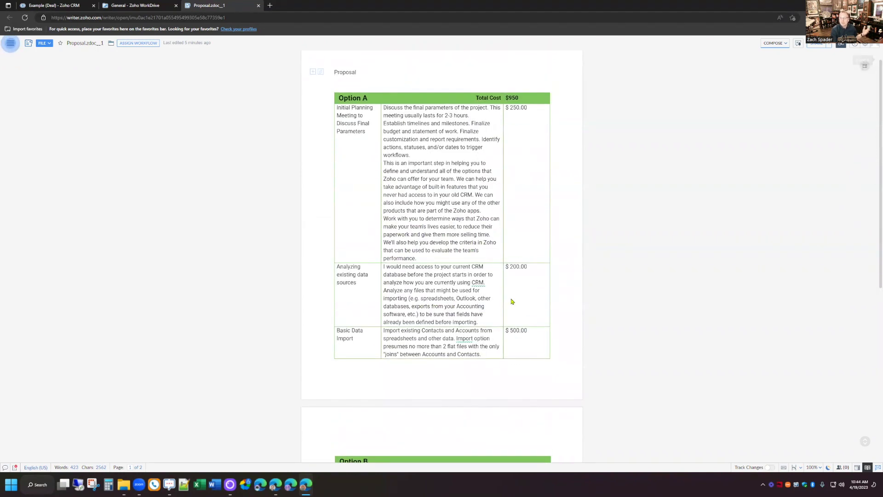